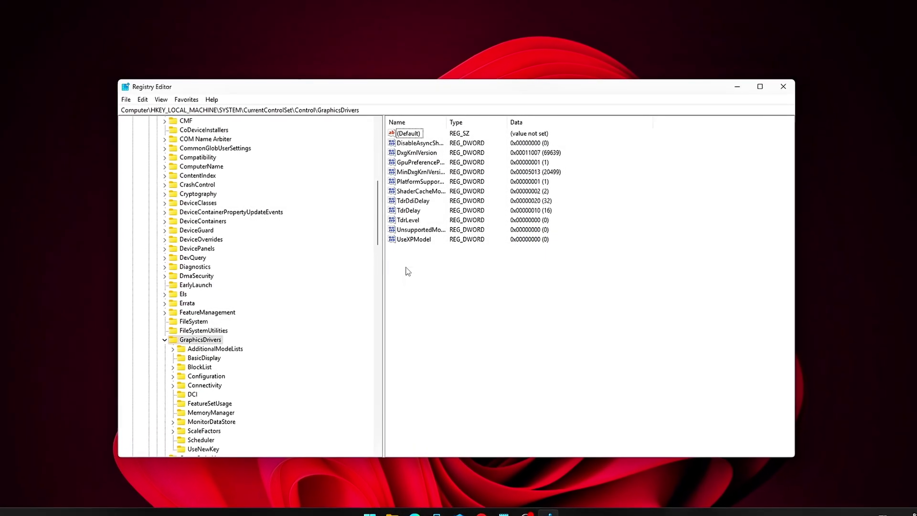
Create a DWORD (32-bit) value named HwSchMode under GraphicsDrivers and open its edit dialog
right_click(406, 267)
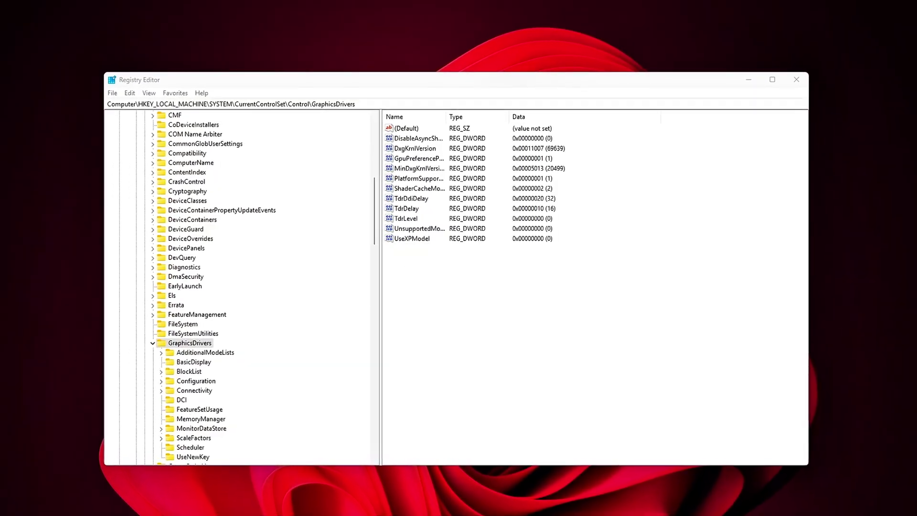
right_click(462, 314)
mouse_move(495, 319)
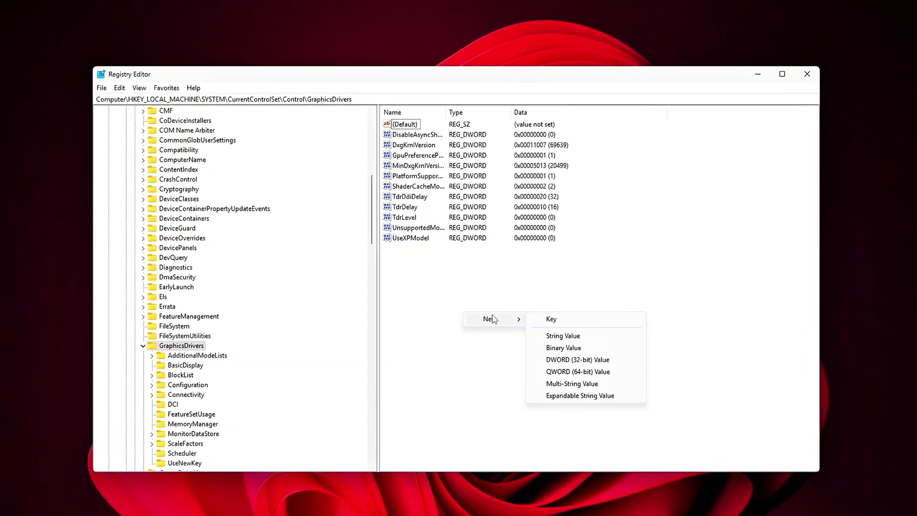
left_click(598, 362)
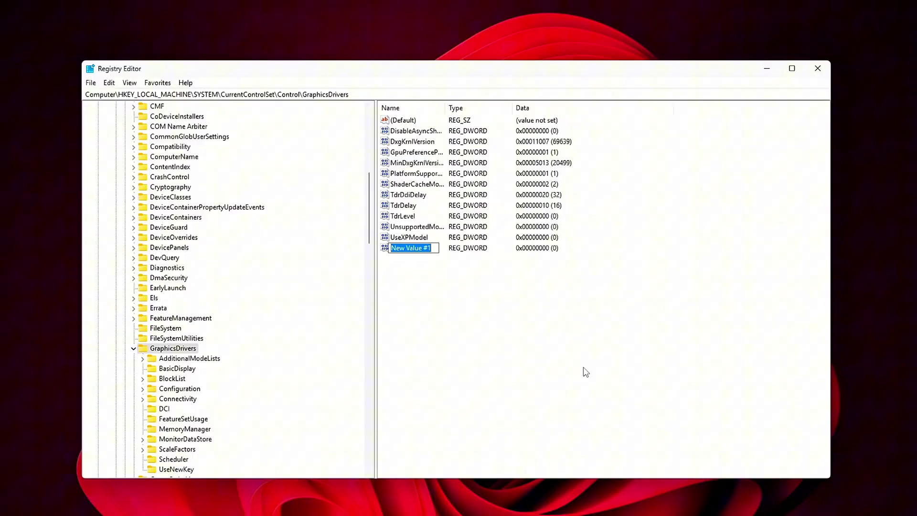
type("HwSchMode")
key("Return")
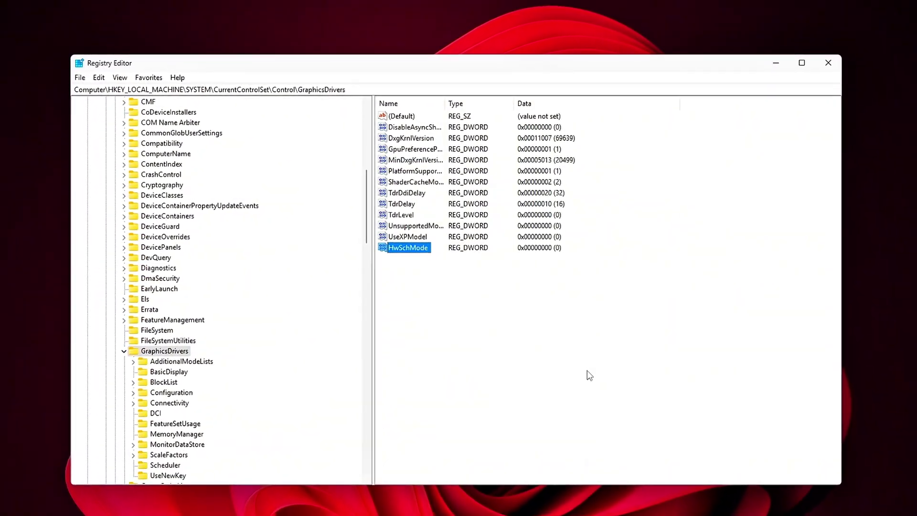
key("Return")
left_click_drag(215, 113, 560, 294)
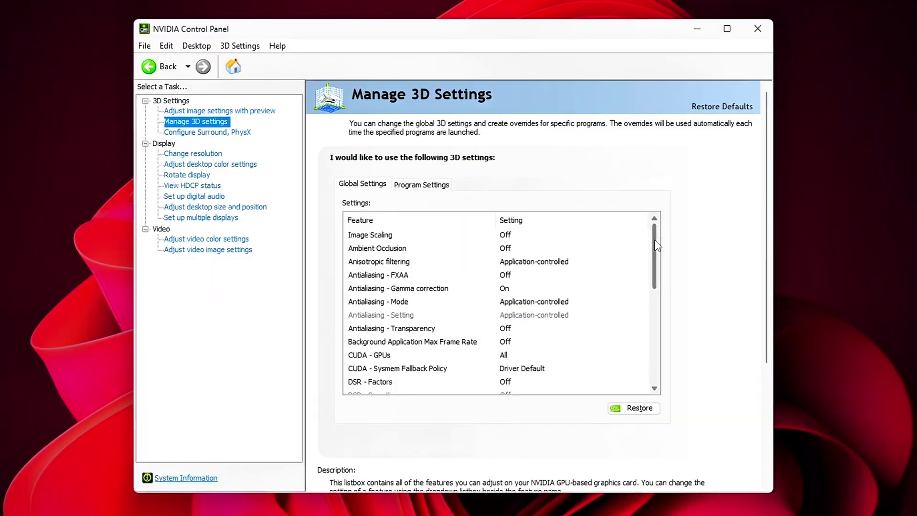
In Manage 3D settings, change Power management mode to Prefer maximum performance
scroll(644, 287, "down", 2)
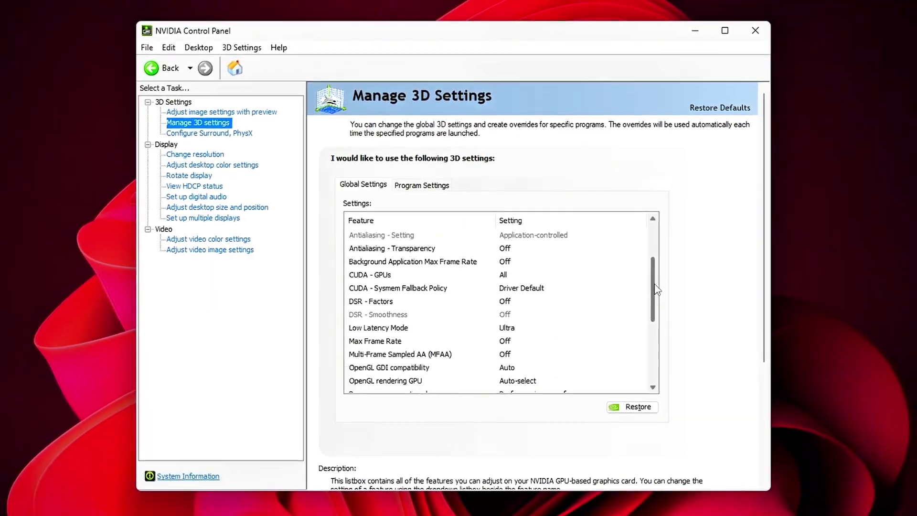
scroll(645, 287, "down", 2)
scroll(644, 277, "up", 1)
scroll(643, 258, "up", 3)
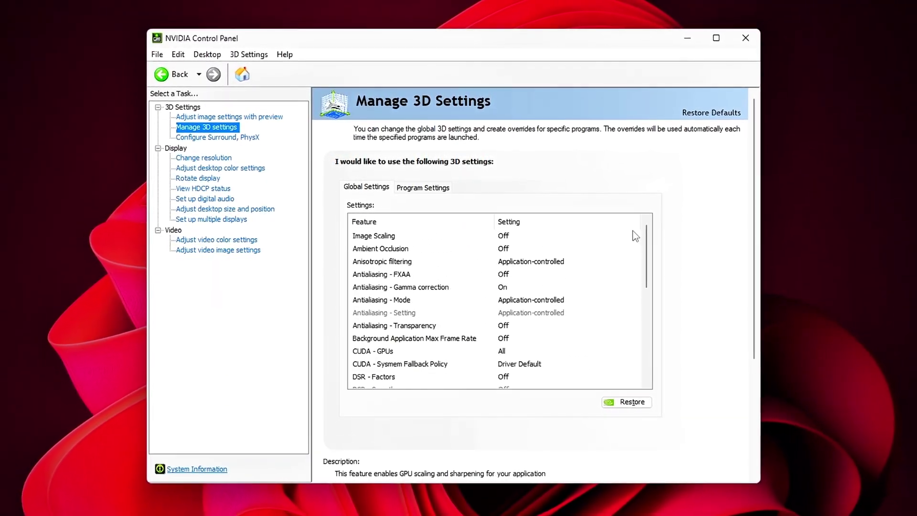
scroll(641, 243, "down", 1)
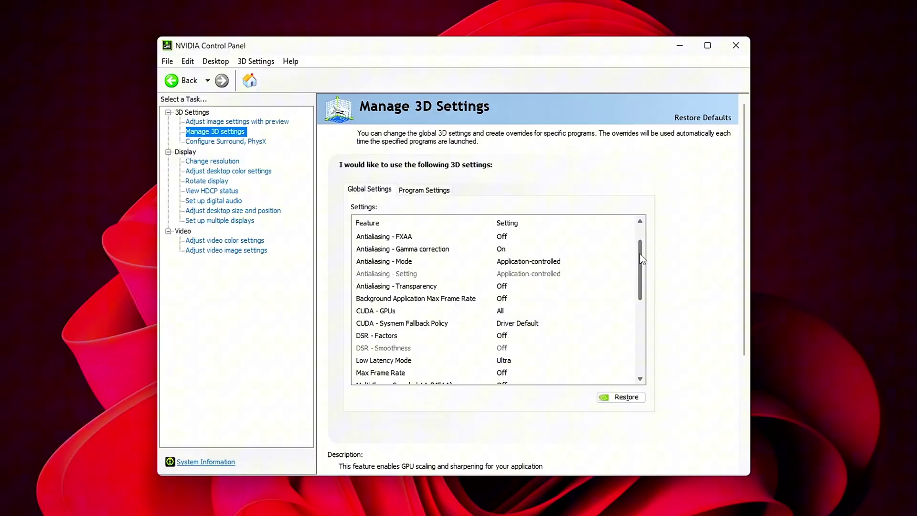
scroll(638, 258, "down", 1)
scroll(638, 273, "down", 2)
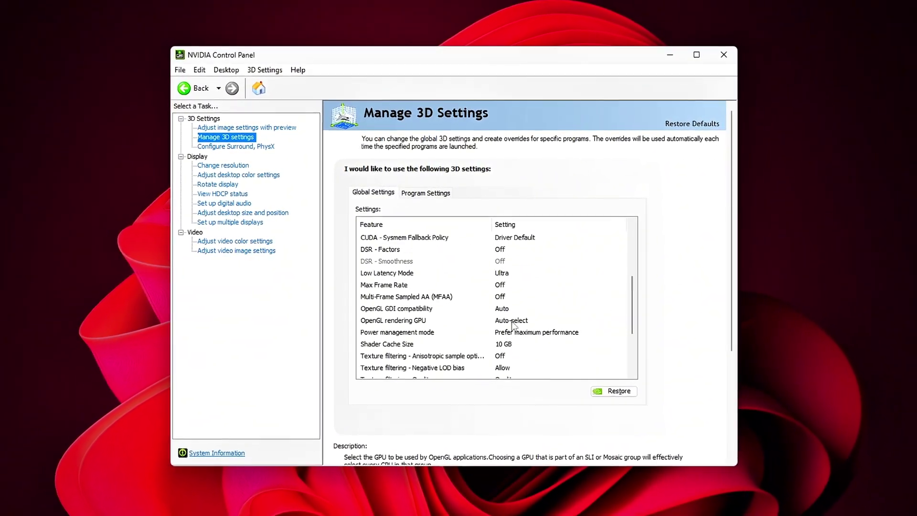
left_click(513, 332)
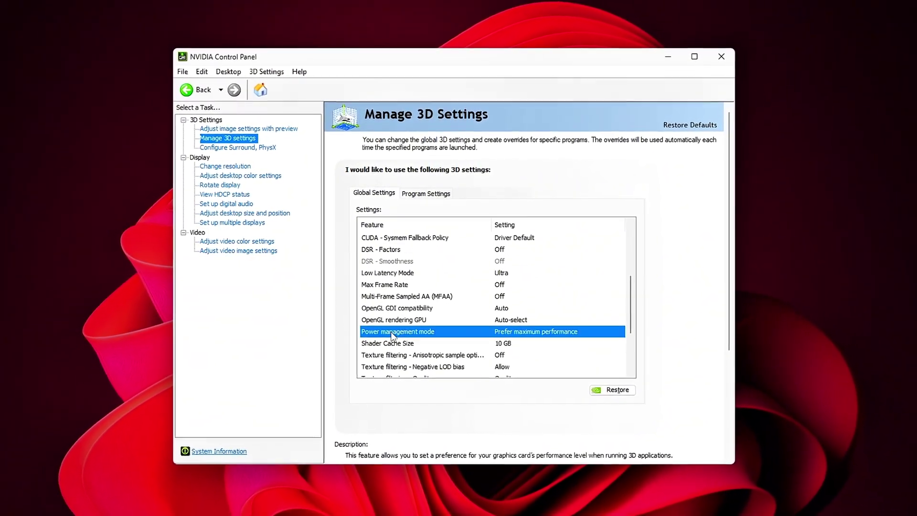
left_click(540, 332)
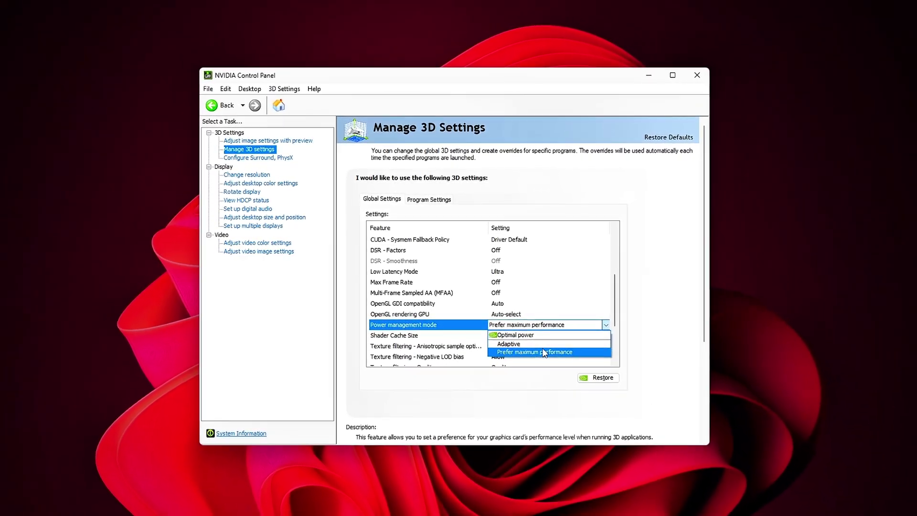
left_click(538, 355)
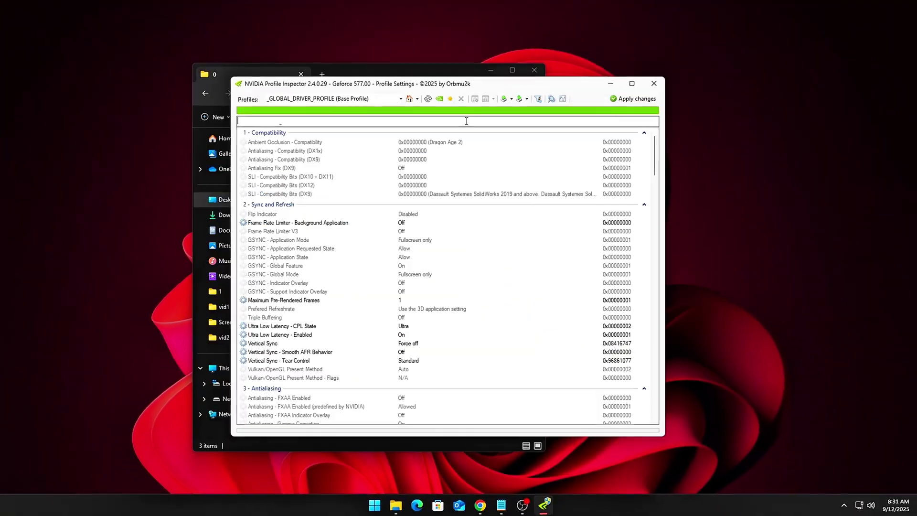
Filter the base profile settings by 'state' and set CUDA - Force P2 State to On
key("BackSpace")
type("s")
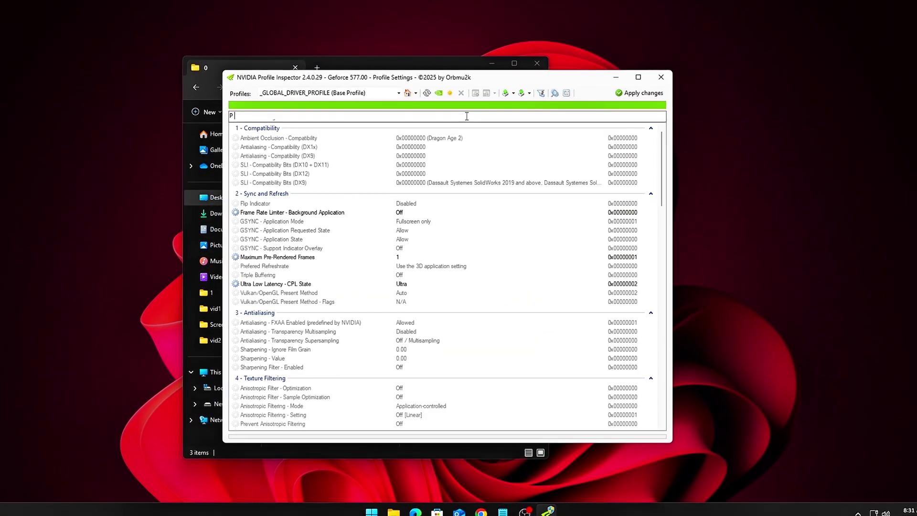
type("tate")
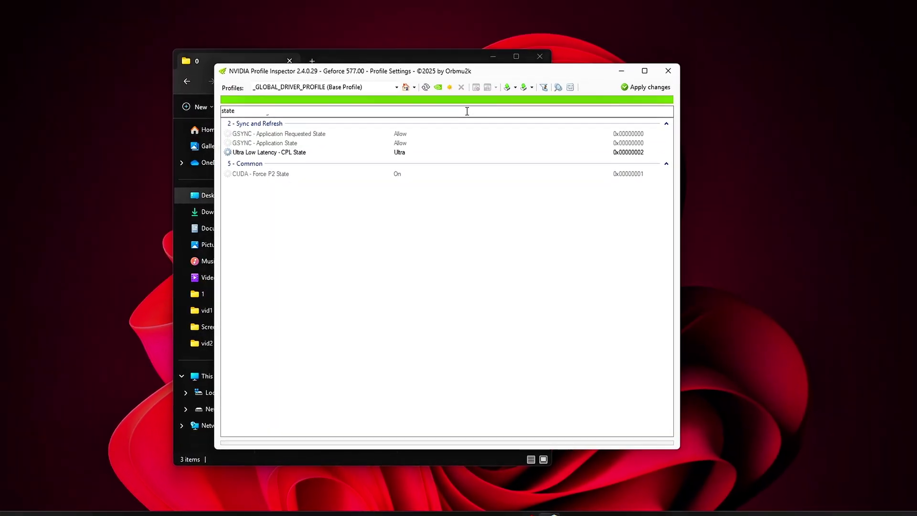
left_click(256, 173)
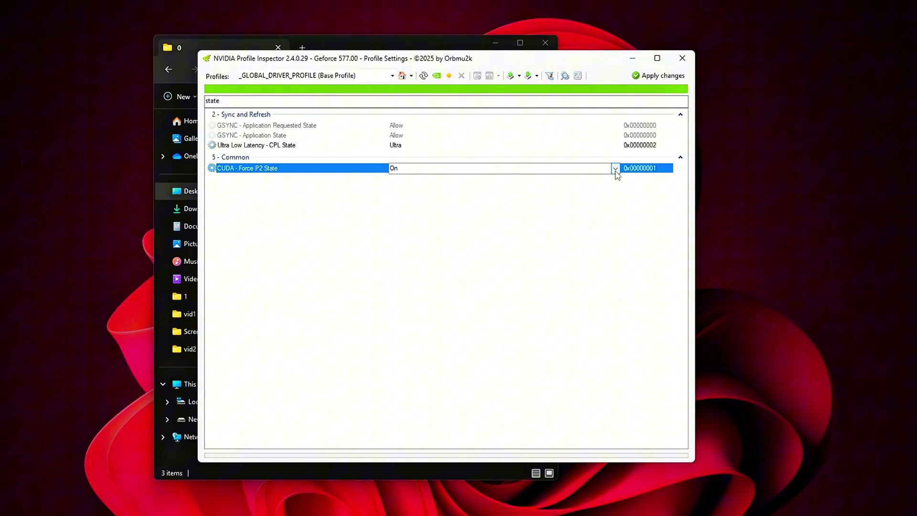
left_click(616, 169)
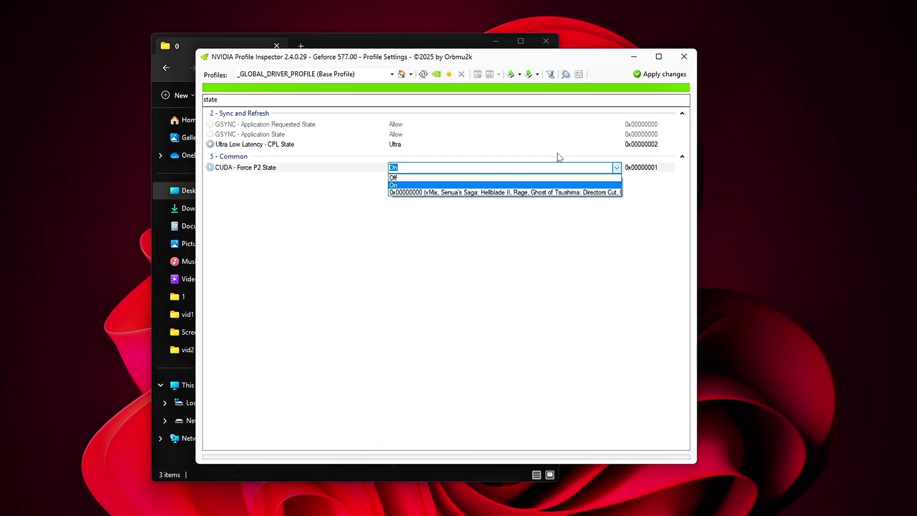
left_click(396, 175)
left_click(622, 164)
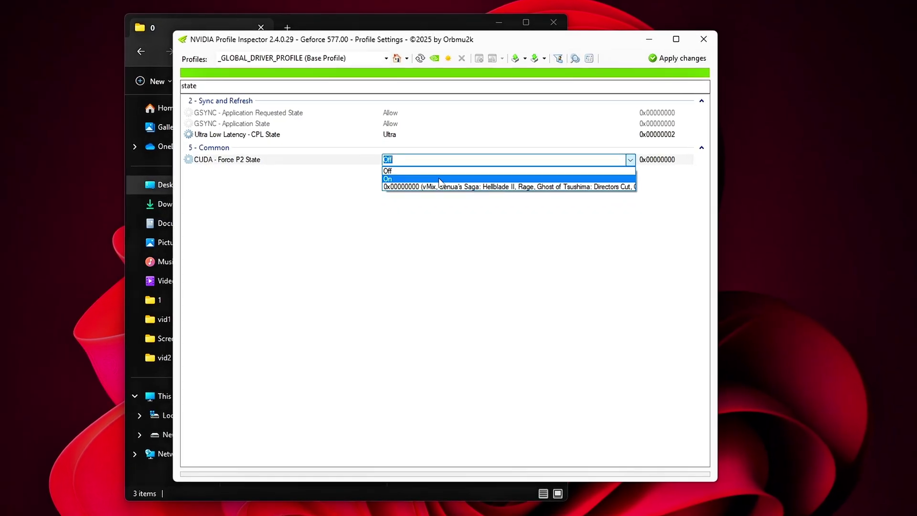
left_click(440, 179)
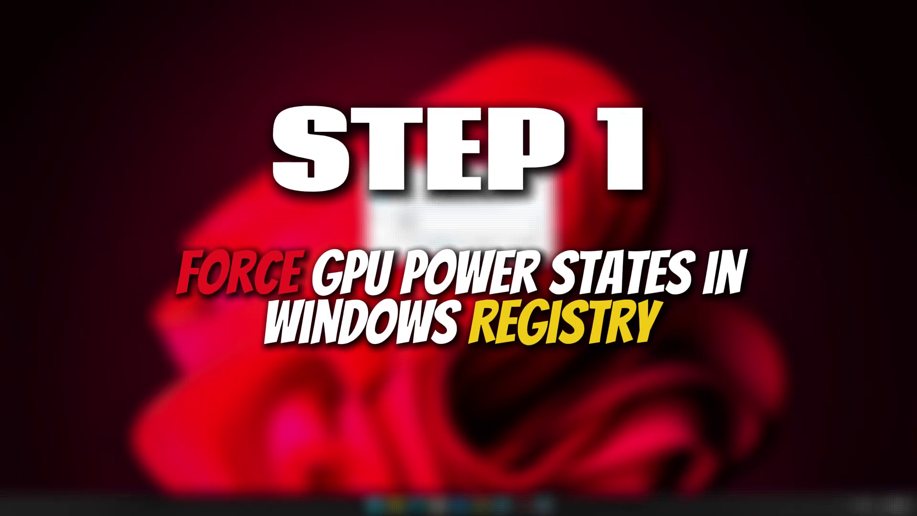
Go to the GraphicsDrivers key by pasting its path into the address bar
type("HKEY_LOCAL_MACHINE\\SYSTEM\\CurrentControlSet\\Control\\GraphicsDrivers")
key("ctrl+a")
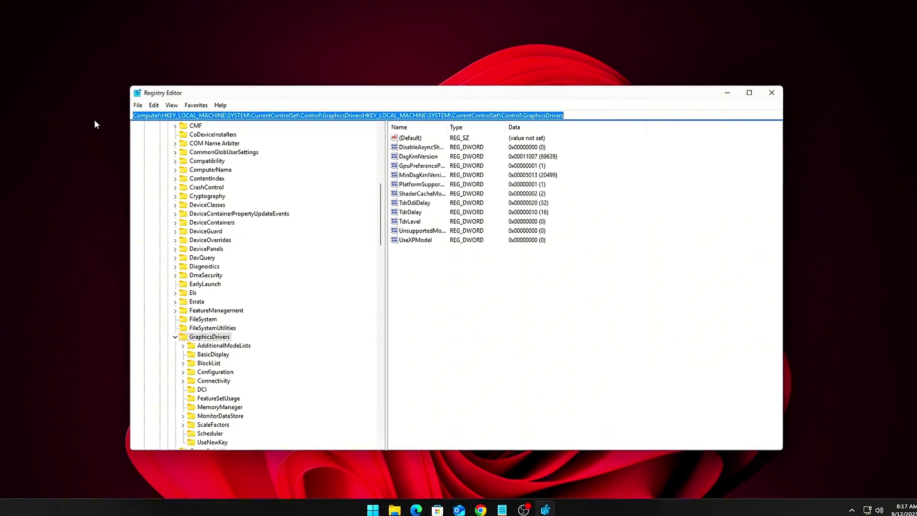
key("ctrl+v")
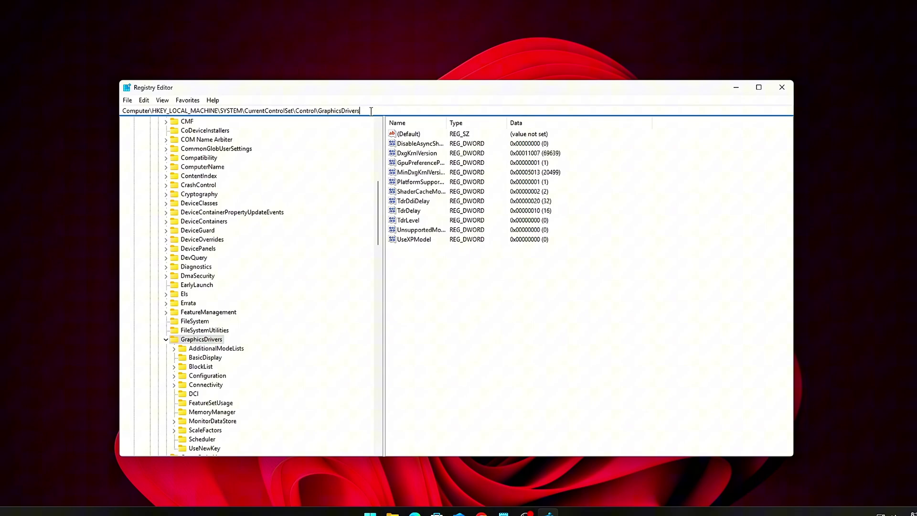
left_click_drag(364, 114, 138, 114)
left_click(489, 265)
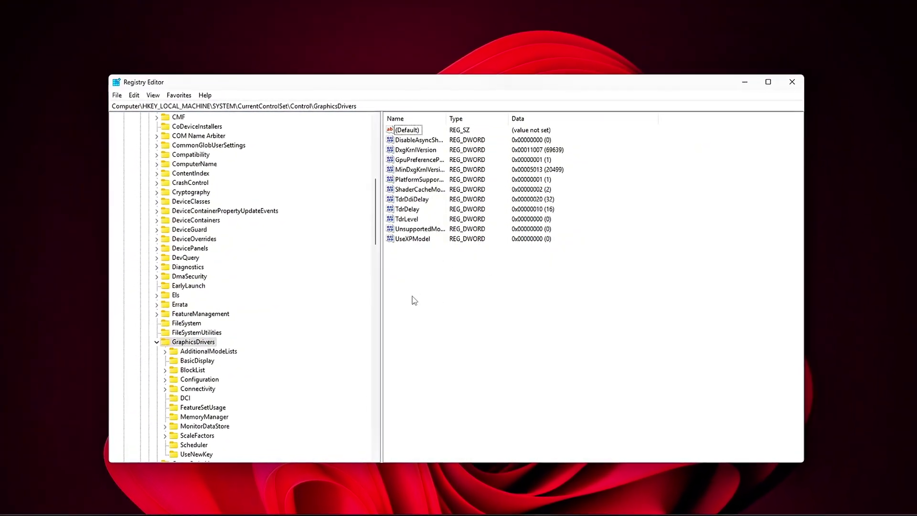
Add a new DWORD (32-bit) value named HwSchMode to GraphicsDrivers
right_click(410, 274)
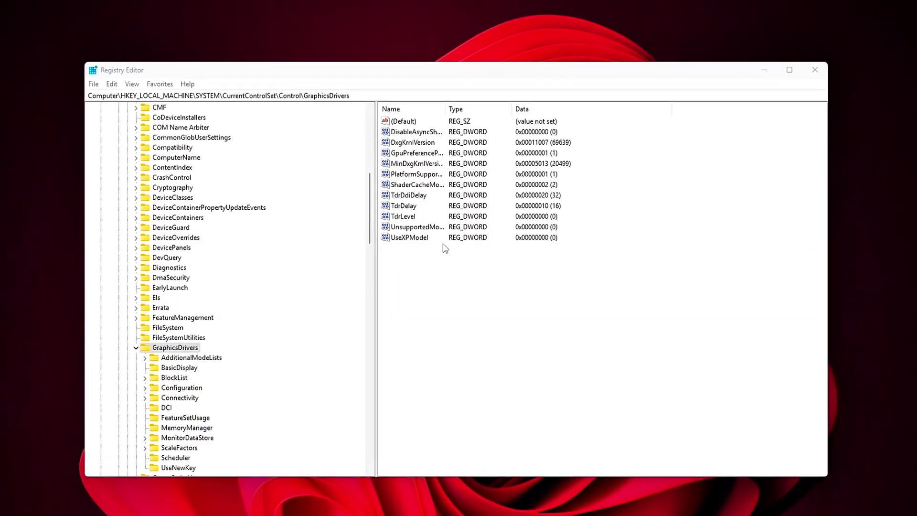
right_click(463, 313)
mouse_move(494, 322)
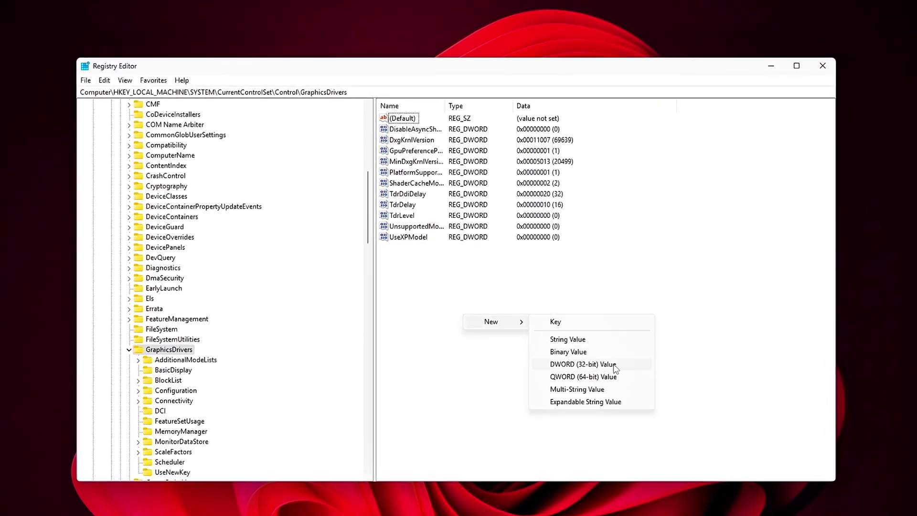
left_click(588, 366)
type("HwSchMode")
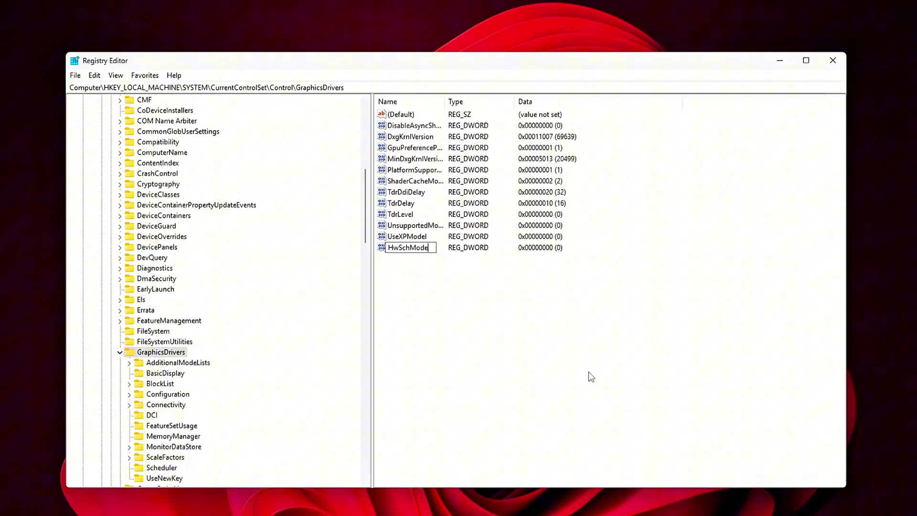
key("Return")
key("Return")
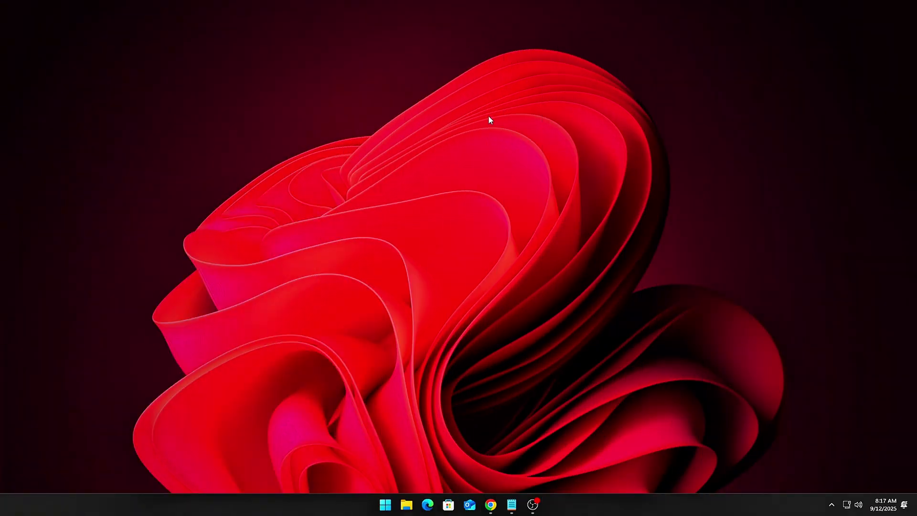
Launch Registry Editor from the Win+R Run dialog
key("super+r")
left_click_drag(98, 406, 455, 179)
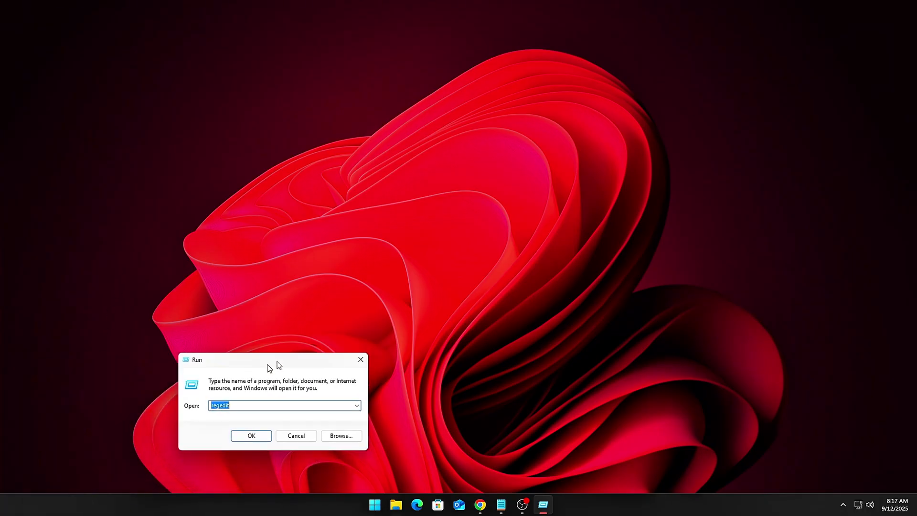
type("r")
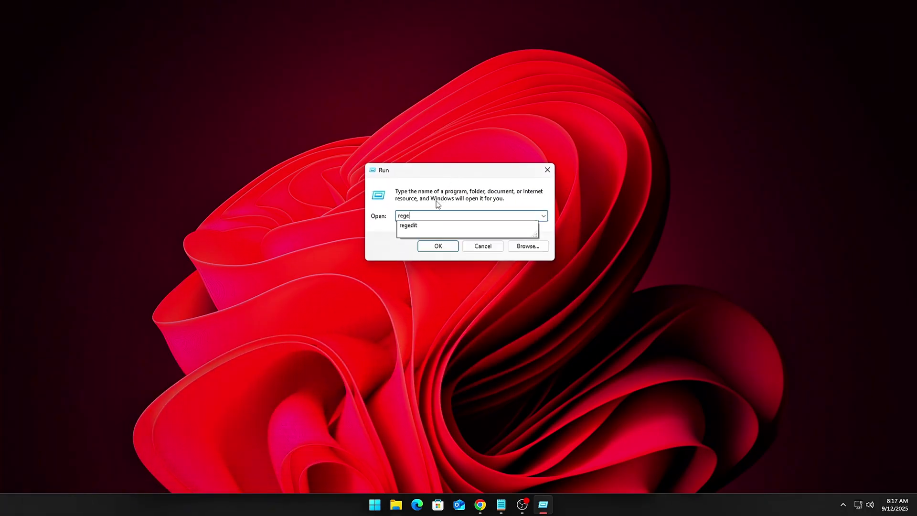
key("Return")
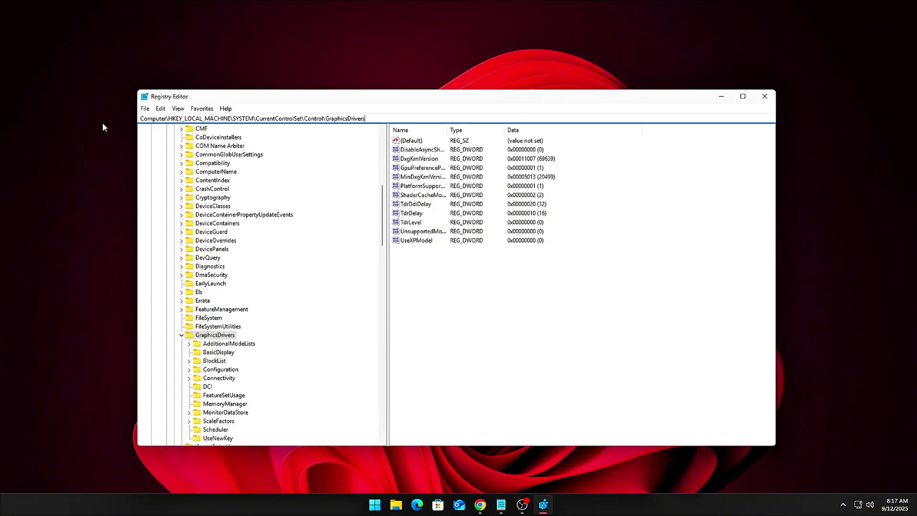
Navigate to the GraphicsDrivers key by pasting its path into the address bar
key("ctrl+a")
type("HKEY_LOCAL_MACHINE\\SYSTEM\\CurrentControlSet\\Control\\GraphicsDrivers")
key("Return")
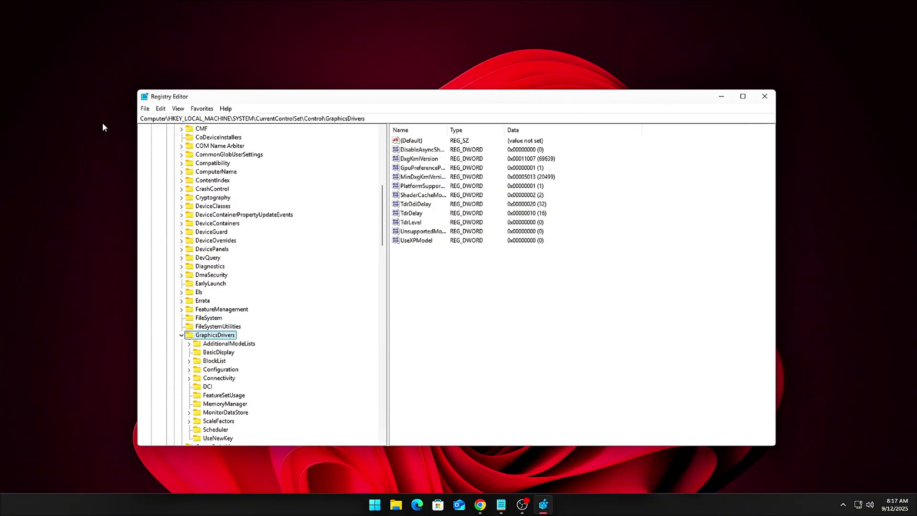
left_click(348, 120)
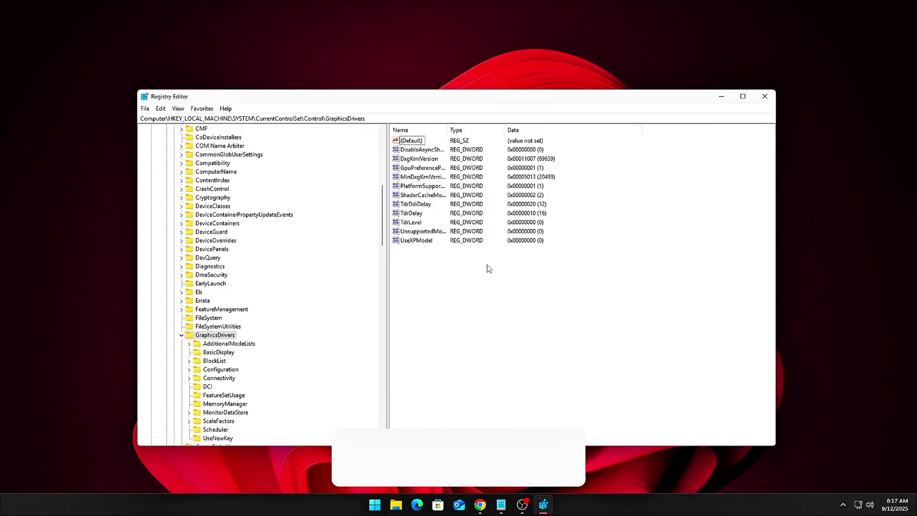
Create a HwSchMode DWORD (32-bit) value under GraphicsDrivers with value data 2
right_click(407, 266)
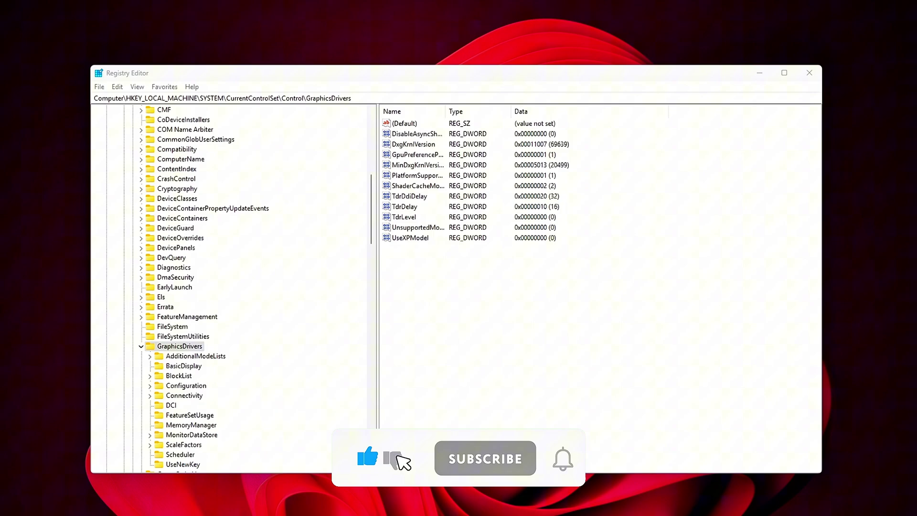
right_click(463, 319)
mouse_move(494, 325)
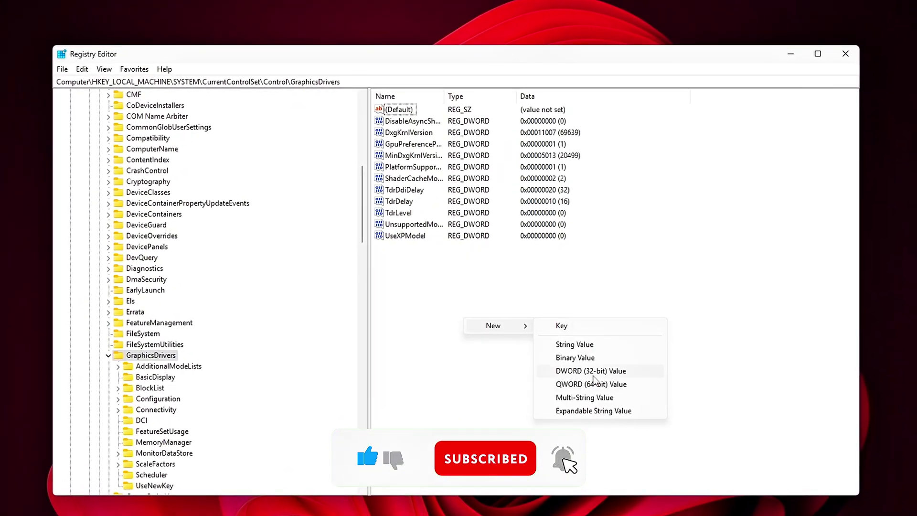
left_click(593, 376)
type("HwSchMode")
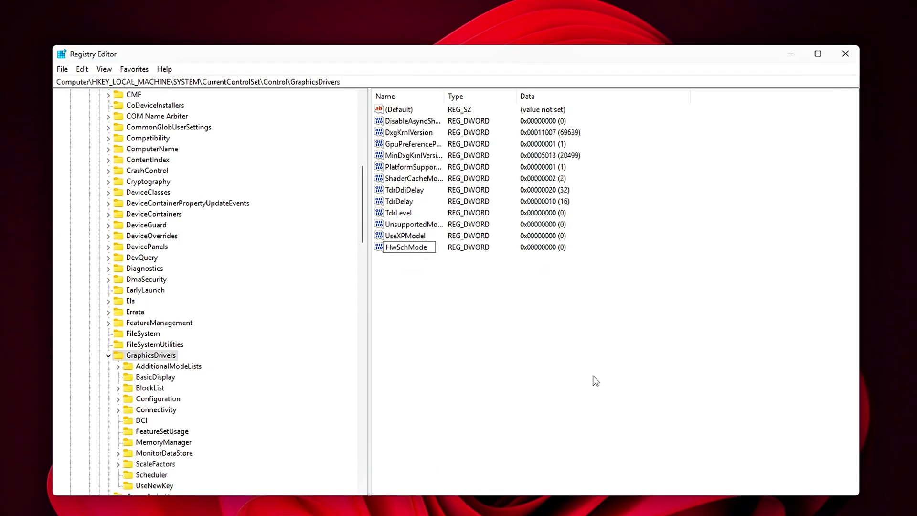
key("Return")
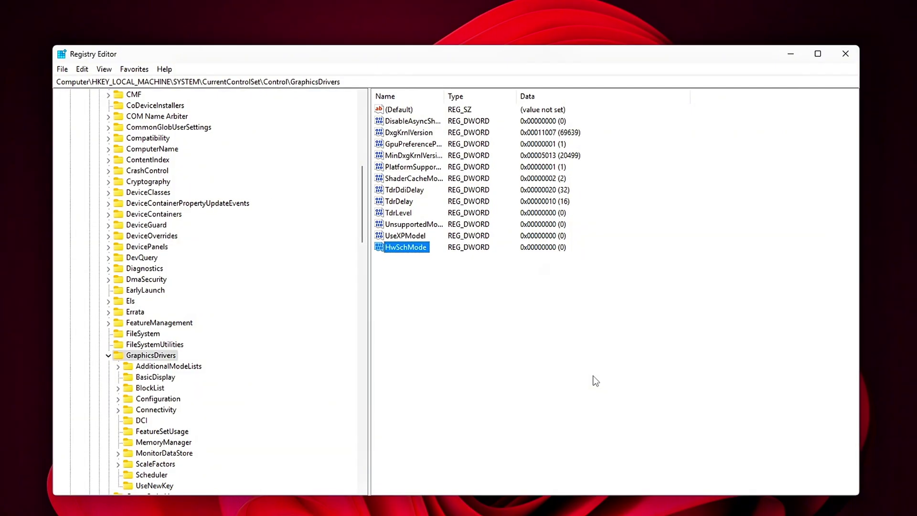
key("Return")
left_click_drag(215, 109, 557, 289)
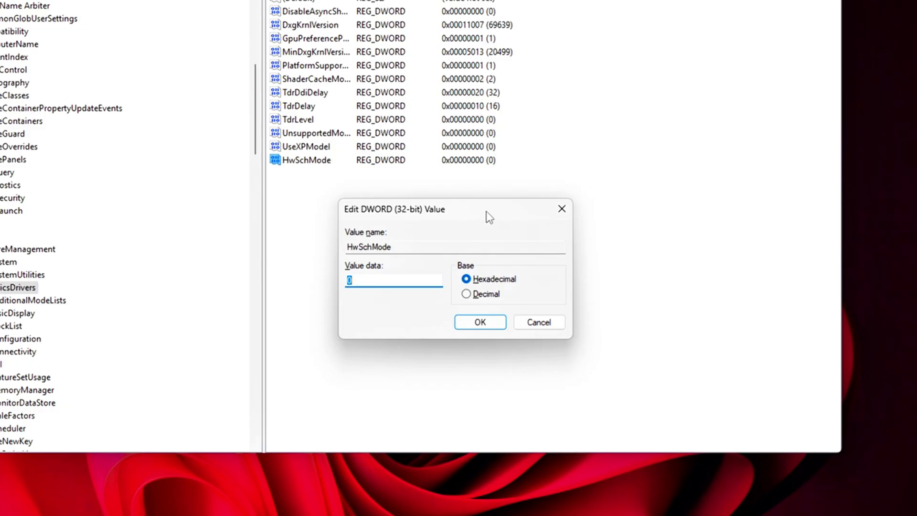
type("2")
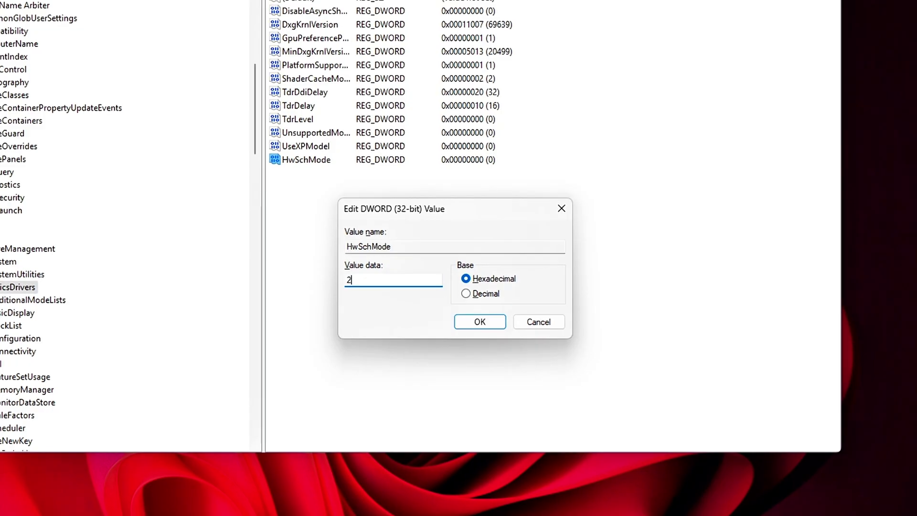
left_click(459, 320)
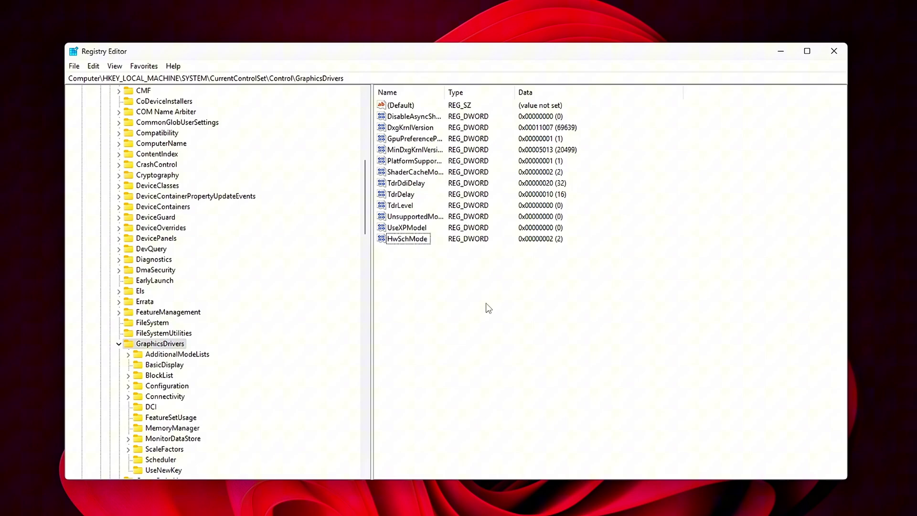
mouse_move(511, 309)
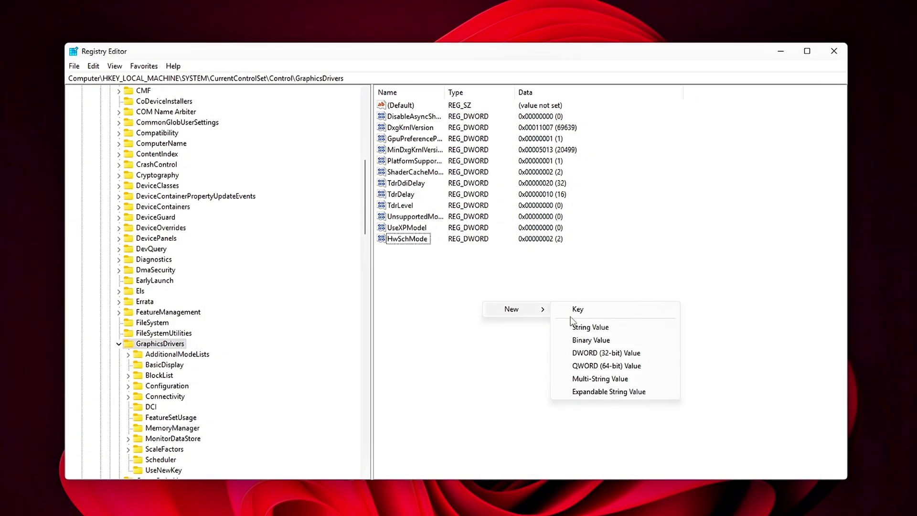
Add a DisableDynamicPstate DWORD value and confirm its data of 1
left_click(636, 353)
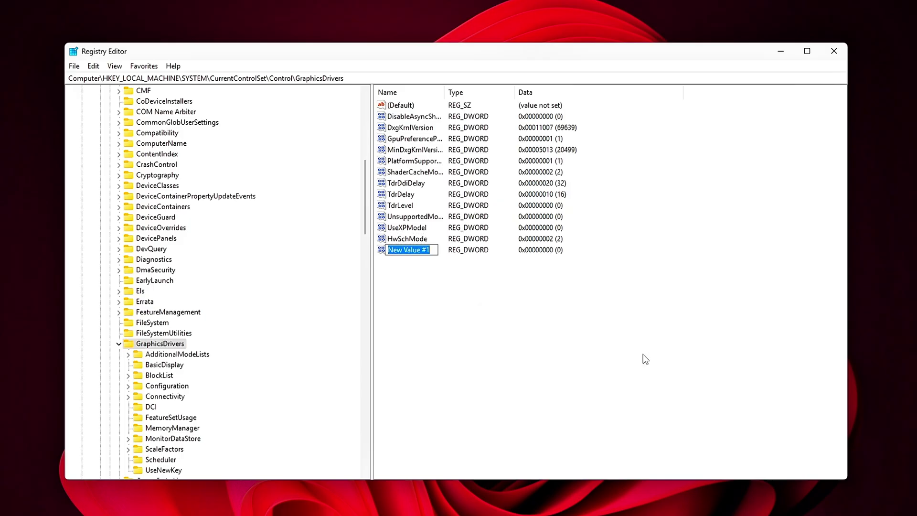
type("DisableDynamicPstate")
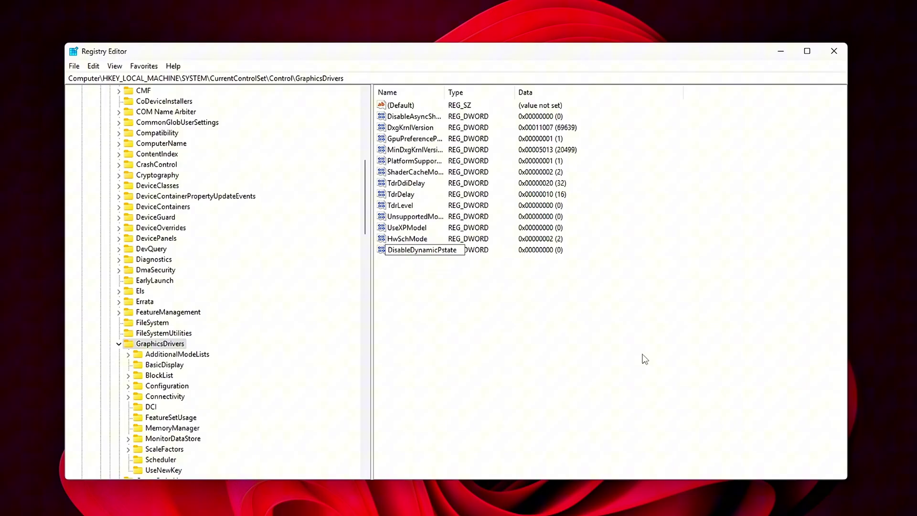
key("Return")
type("1")
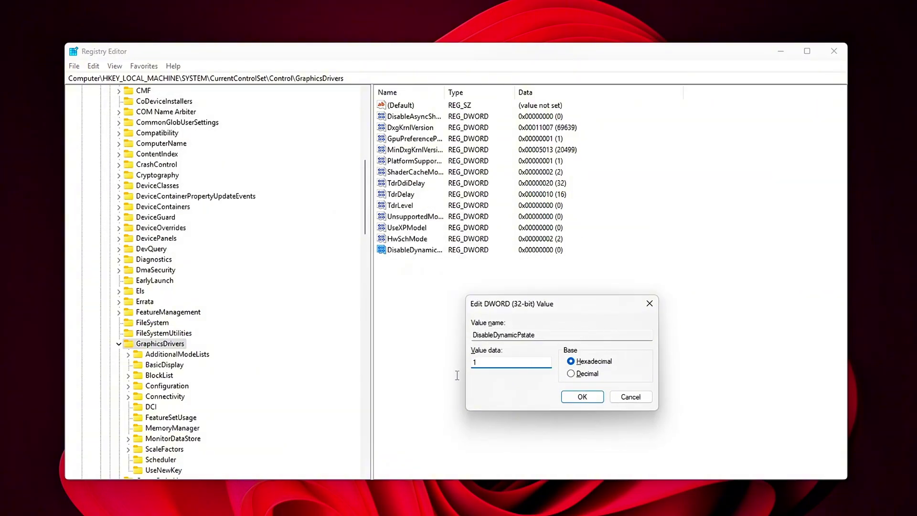
left_click(578, 401)
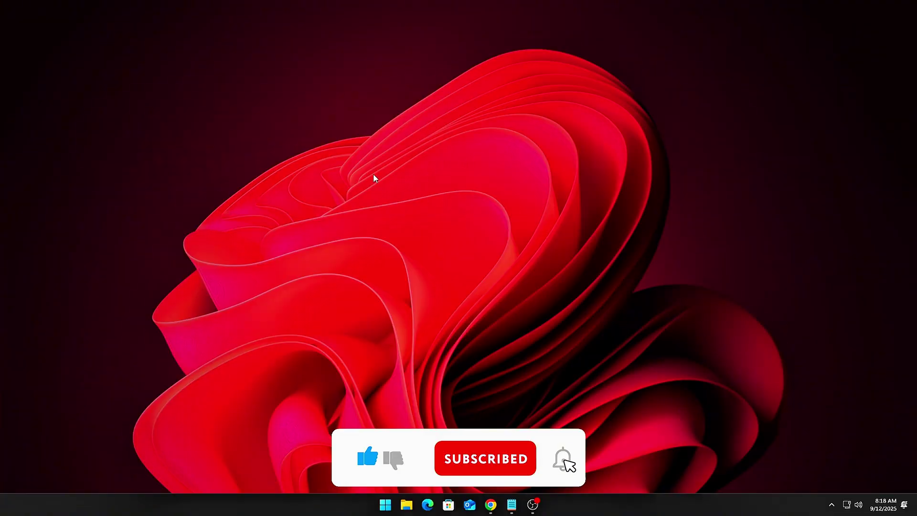
Open NVIDIA Control Panel from the desktop menu; set Power management mode to Prefer maximum performance
right_click(371, 191)
left_click(413, 326)
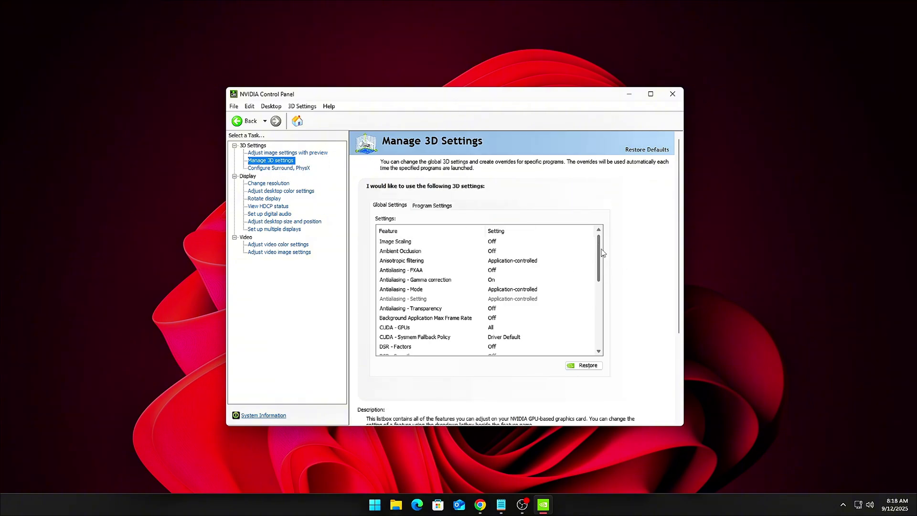
scroll(602, 253, "down", 4)
scroll(601, 253, "up", 2)
scroll(602, 253, "up", 1)
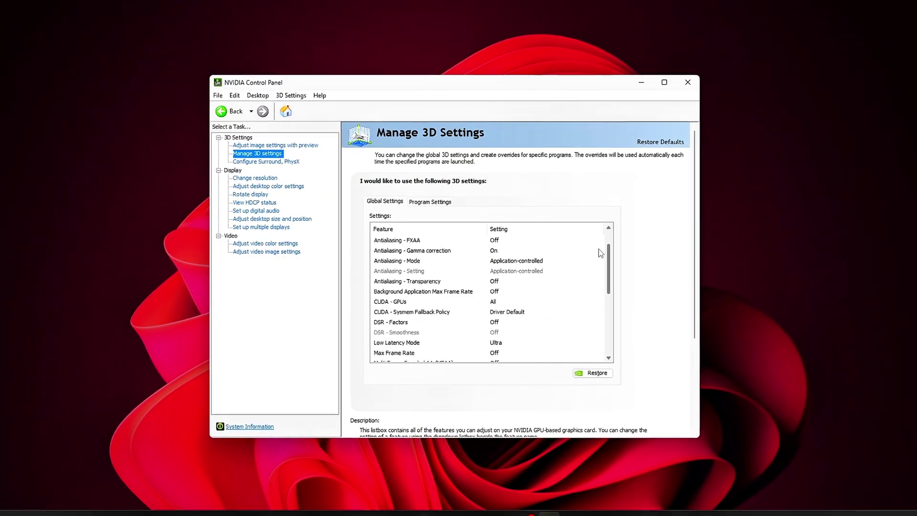
scroll(602, 253, "up", 1)
scroll(606, 254, "down", 1)
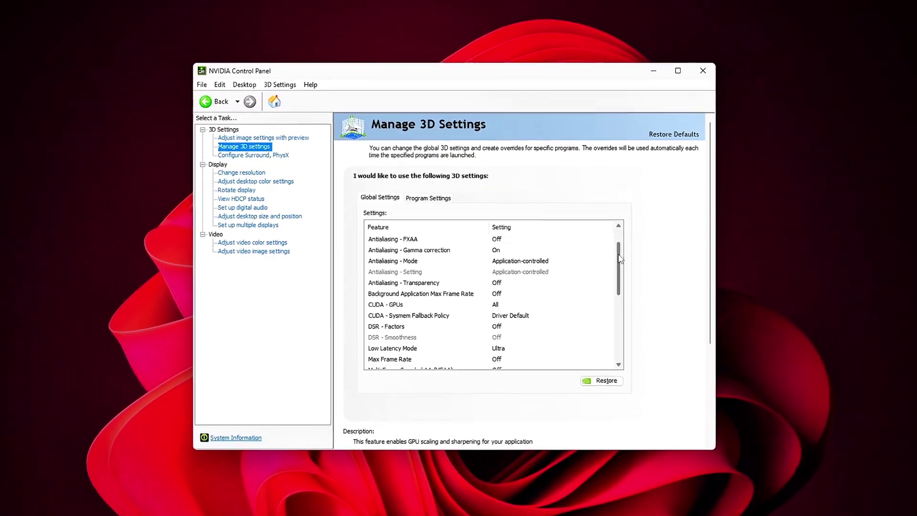
left_click_drag(620, 258, 618, 292)
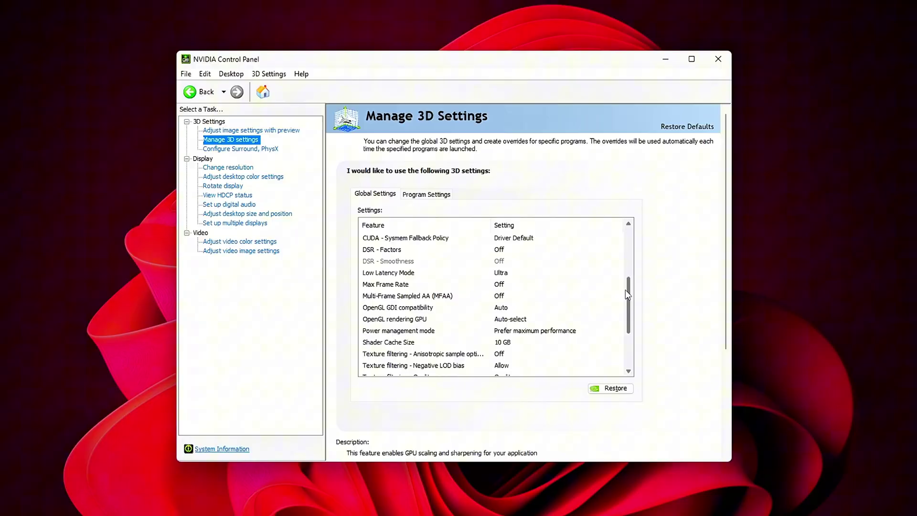
left_click(511, 330)
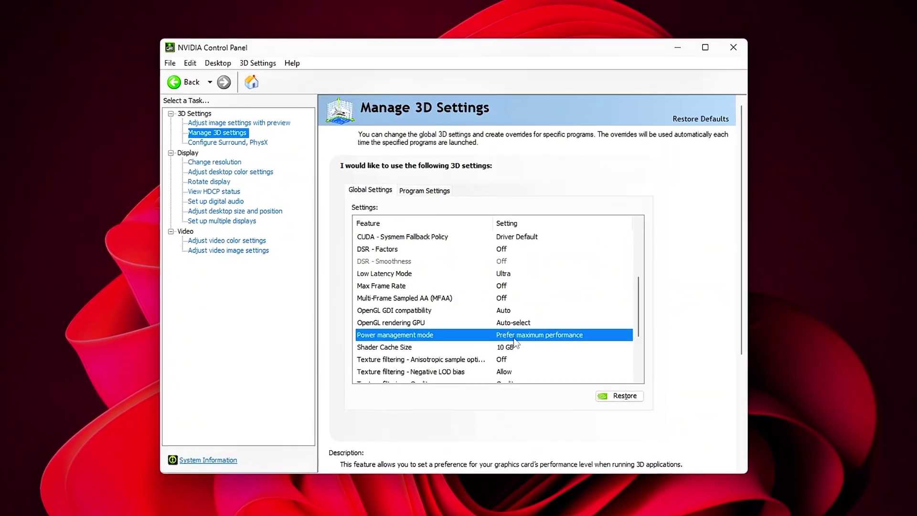
left_click(516, 335)
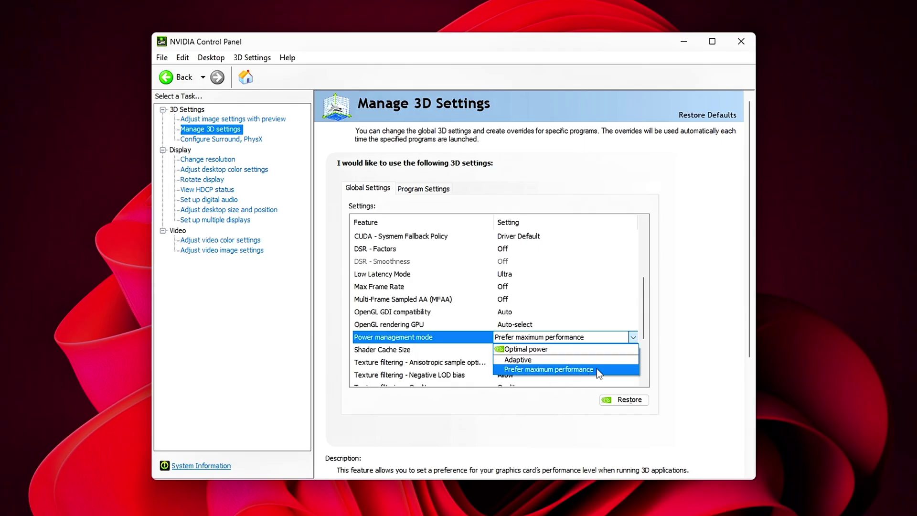
left_click(560, 369)
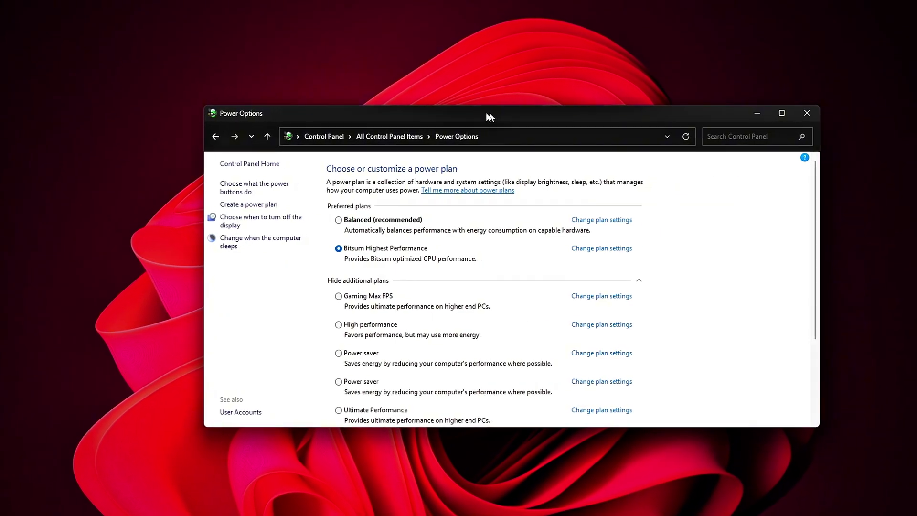
Open the advanced power settings of the Bitsum Highest Performance plan
left_click(601, 248)
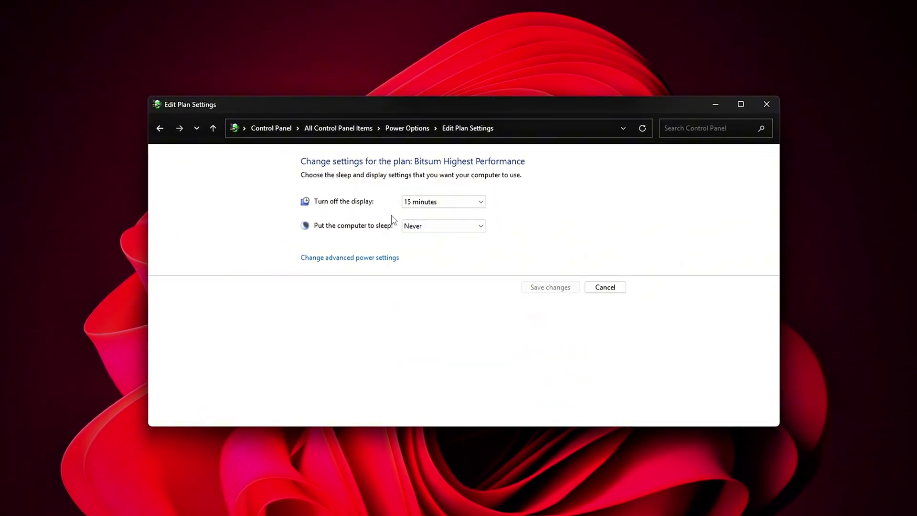
left_click(373, 257)
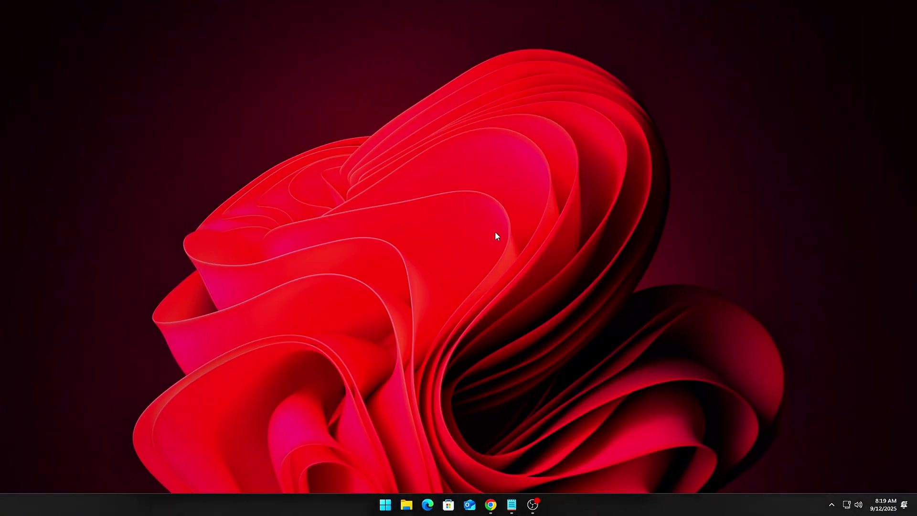
Run 'powercfg -attributes SUB_VIDEO VIDEOIDLE -ATTRIB_HIDE' in an administrator Command Prompt
key("super+s")
type("cmd")
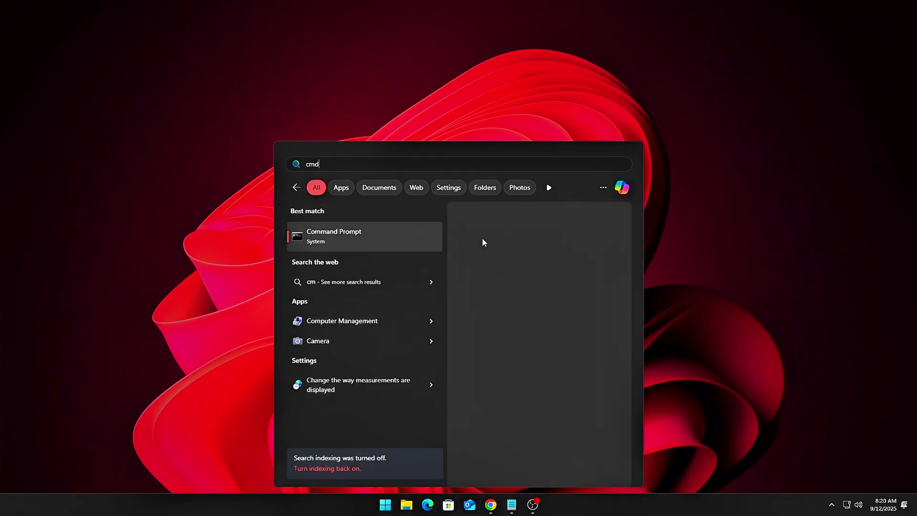
left_click(513, 321)
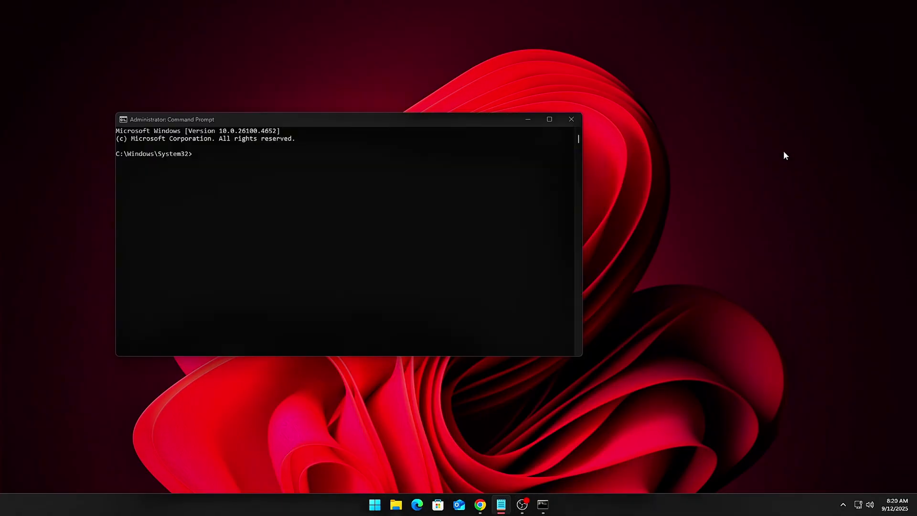
left_click_drag(483, 128, 593, 159)
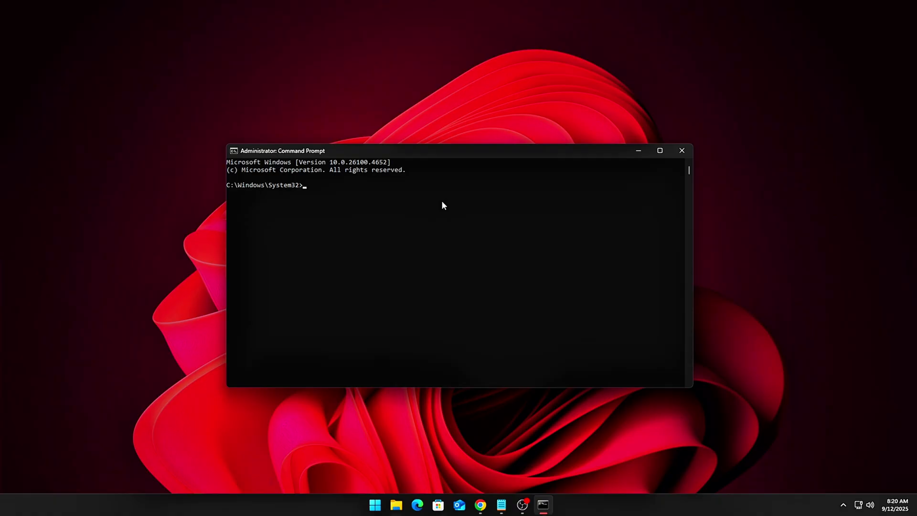
type("powercfg -attributes SUB_VIDEO VIDEOIDLE -ATTRIB_HIDE")
key("Return")
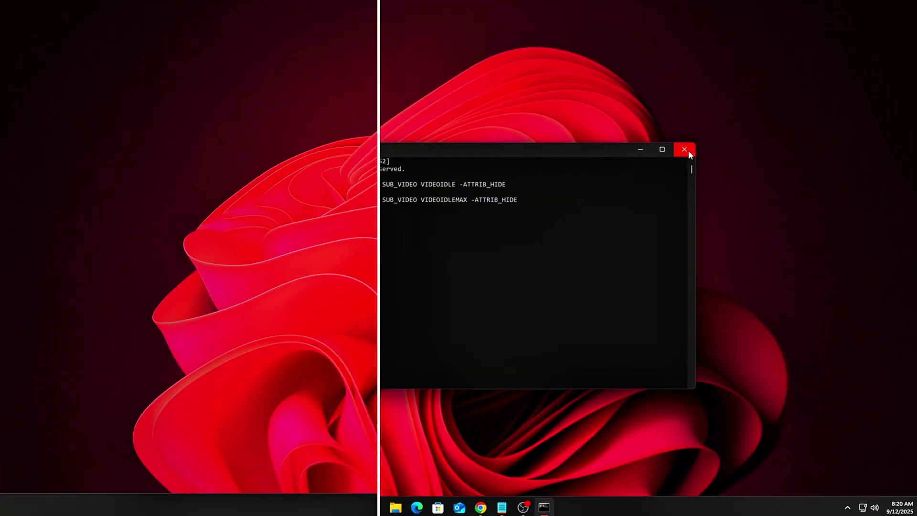
Open Power Options from Control Panel and show the Bitsum Highest Performance plan's advanced settings
type("contr")
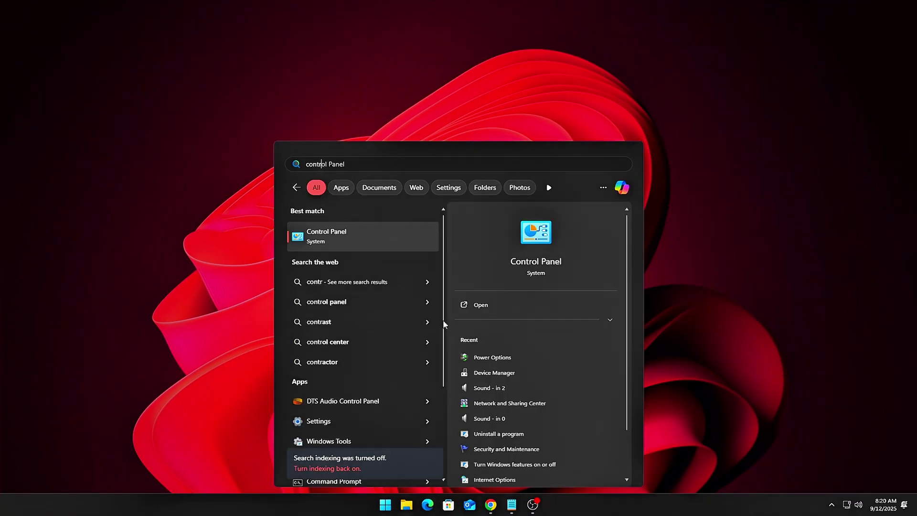
key("Return")
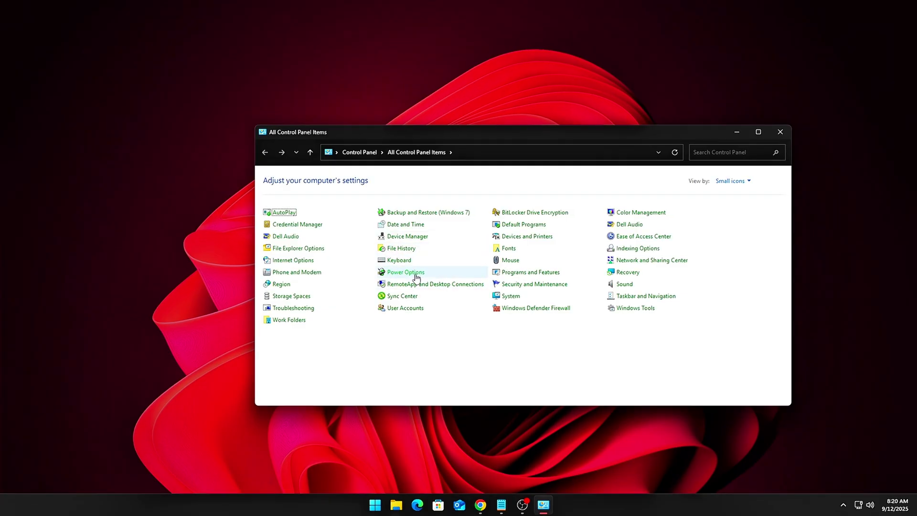
left_click(416, 277)
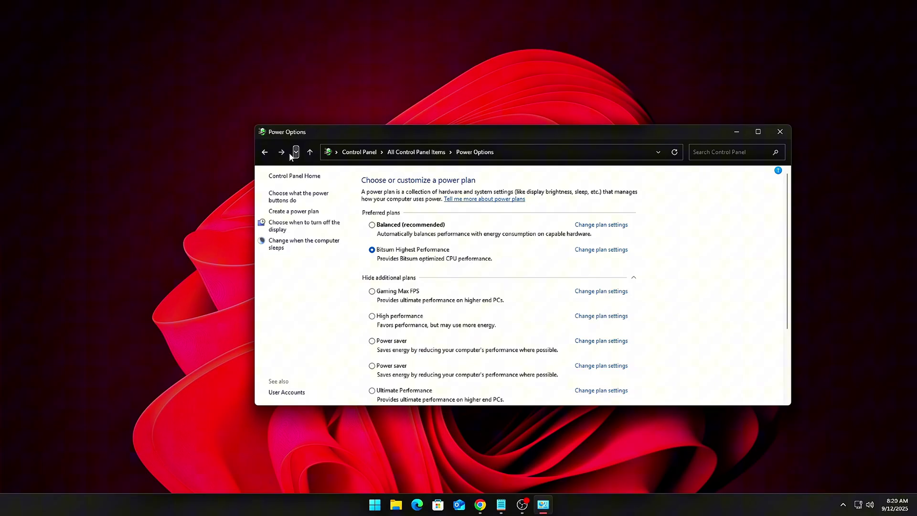
mouse_move(501, 137)
left_mouse_down()
mouse_move(431, 127)
mouse_move(454, 133)
left_mouse_up()
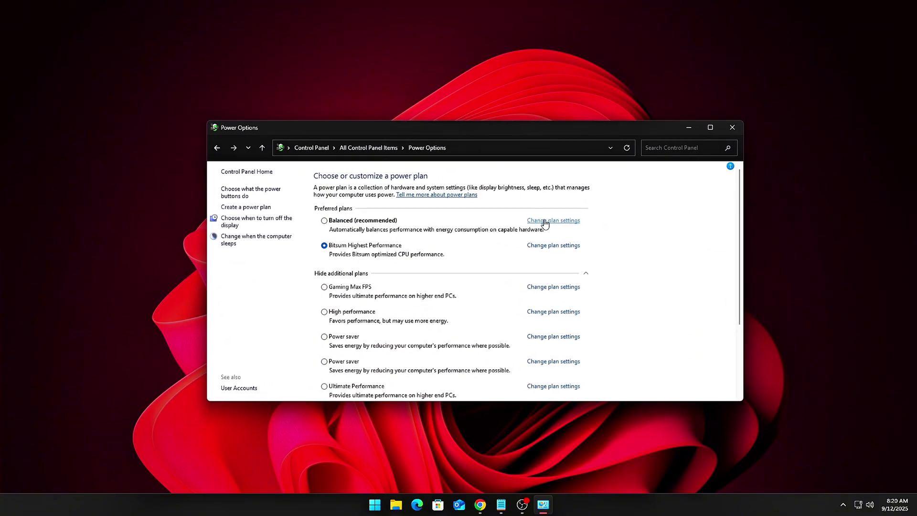
left_click(551, 246)
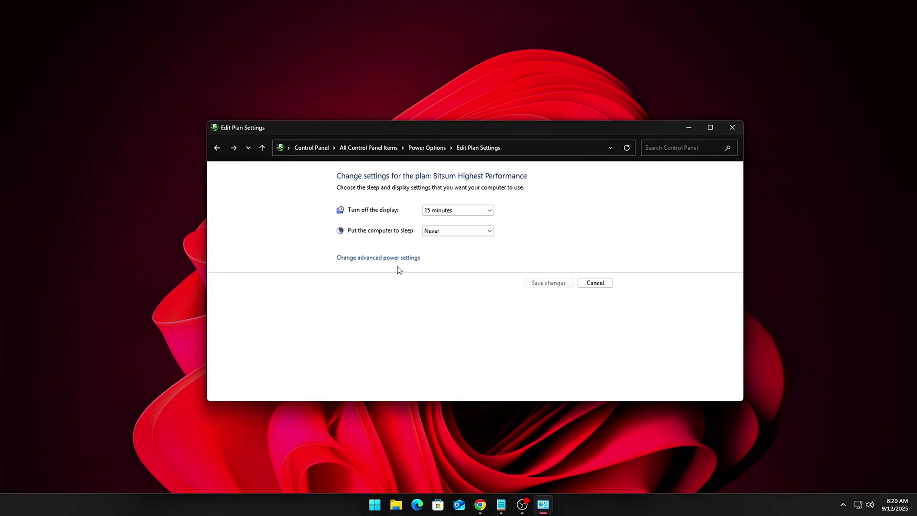
left_click(392, 258)
mouse_move(139, 24)
left_mouse_down()
mouse_move(455, 162)
mouse_move(503, 171)
left_mouse_up()
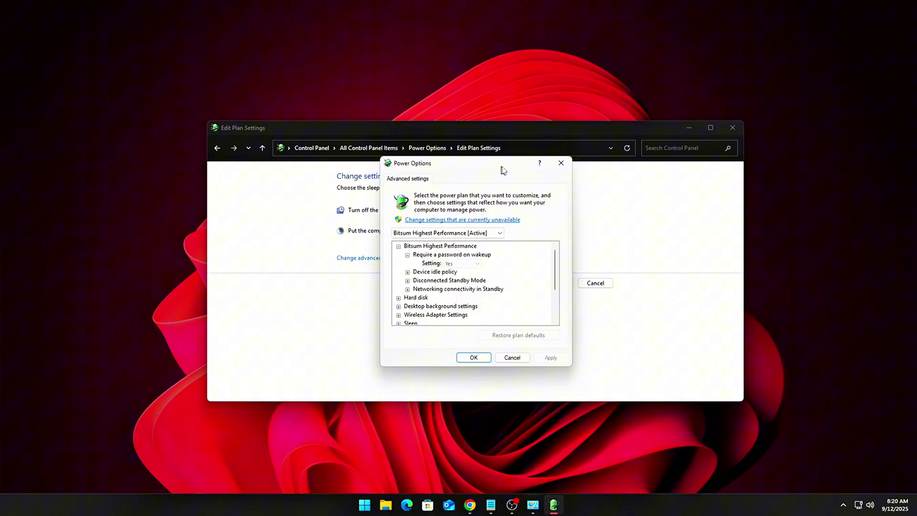
Nudge the advanced power settings dialog slightly to the right
left_click_drag(503, 170, 515, 172)
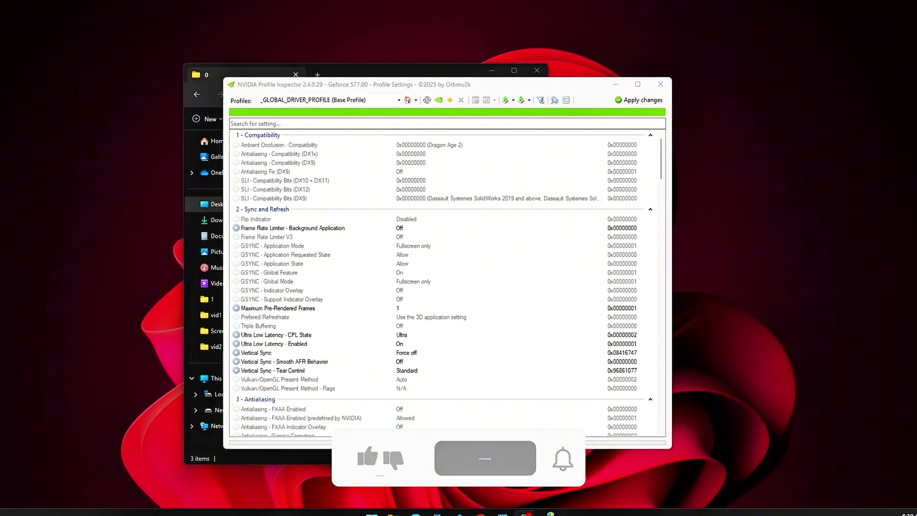
Filter the base profile settings to those containing 'state'
left_click(467, 124)
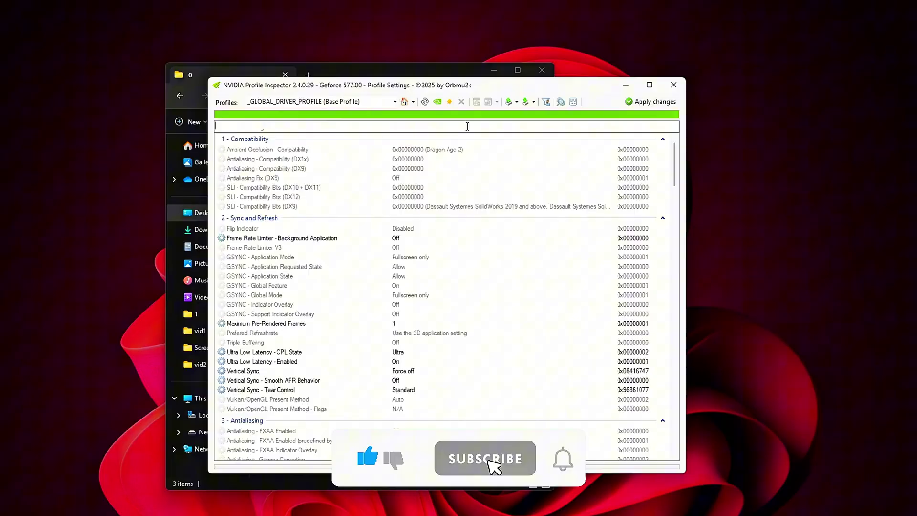
type("P s")
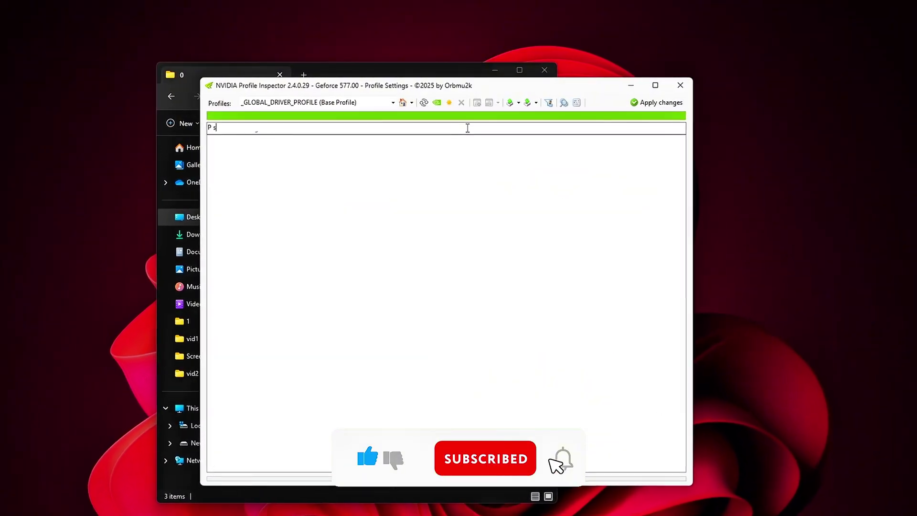
key("BackSpace")
key("BackSpace")
key("BackSpace")
type("state")
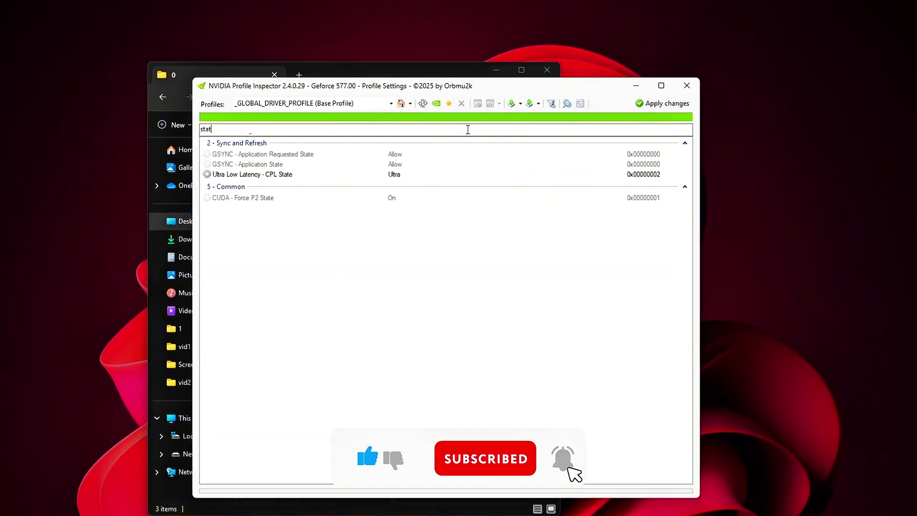
Set CUDA - Force P2 State to Off, then back to On
left_click(241, 199)
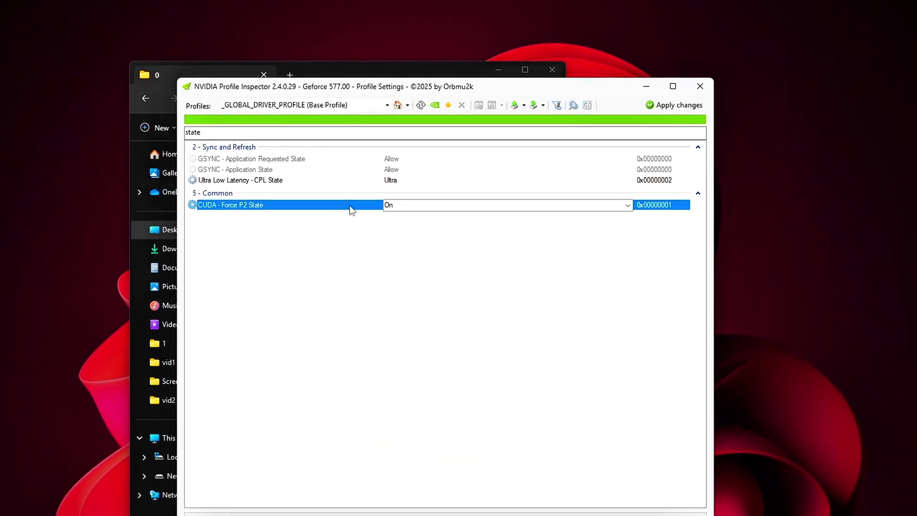
left_click(601, 206)
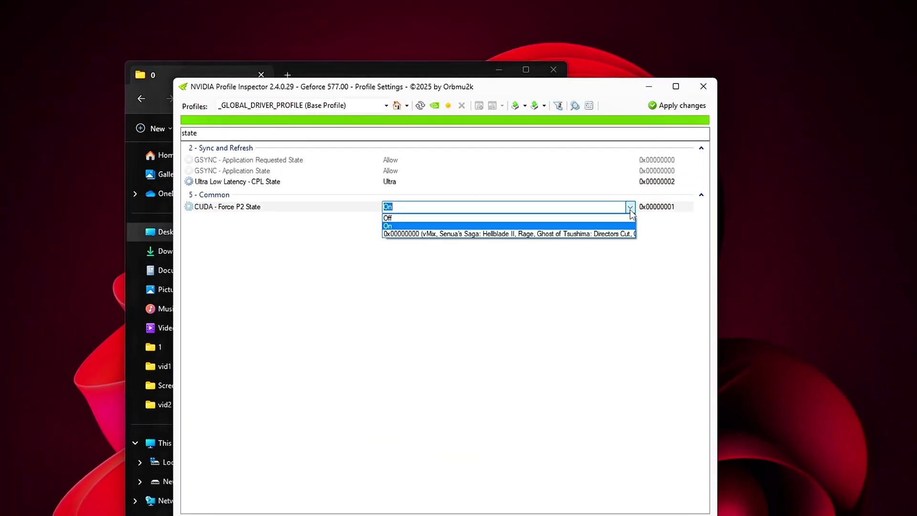
left_click(402, 236)
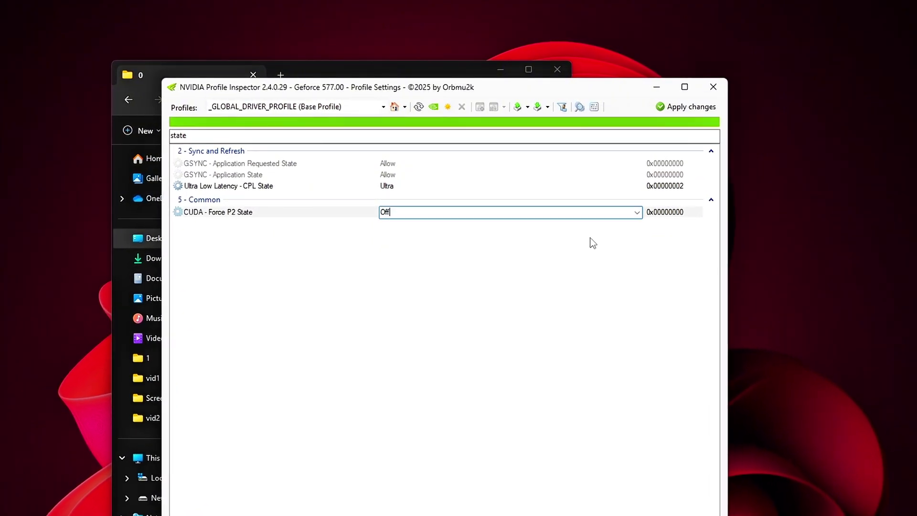
left_click(574, 211)
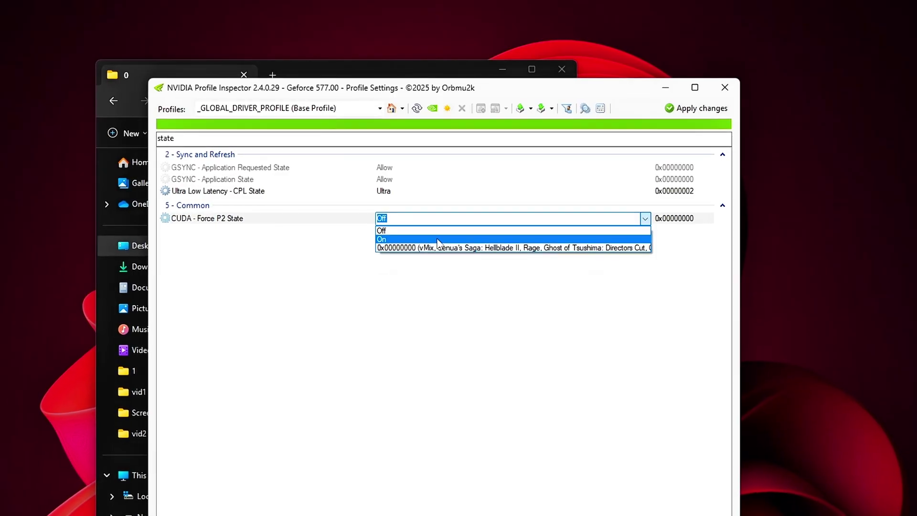
left_click(438, 238)
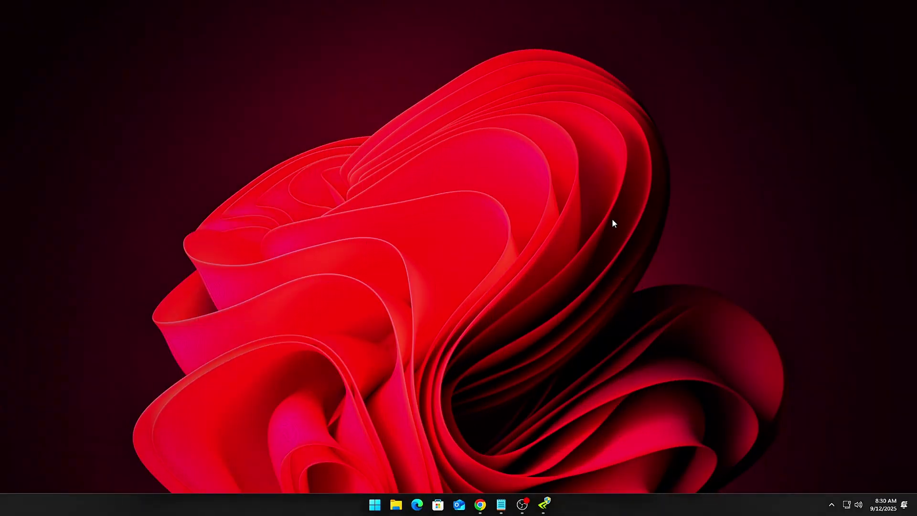
Reopen nvidiaProfileInspector, filter settings by 'state', and search profiles for 'cyberpu'
left_click(395, 505)
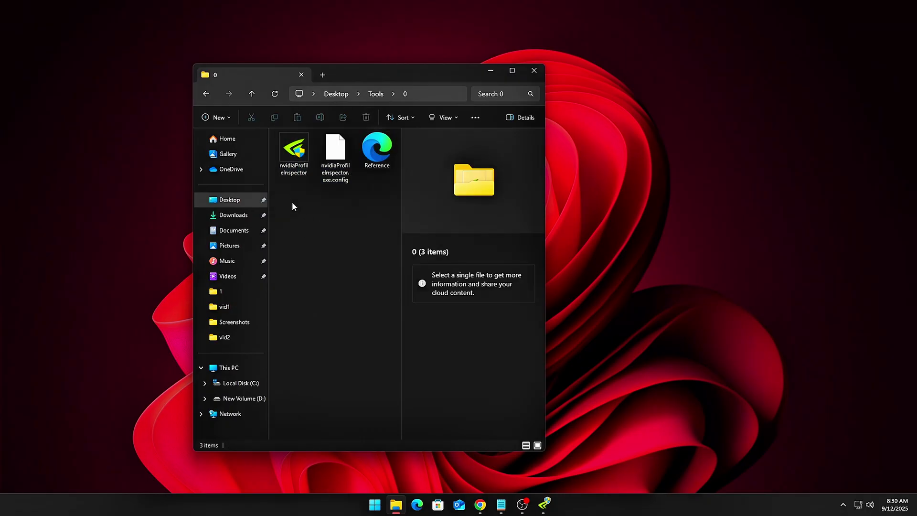
left_click(293, 212)
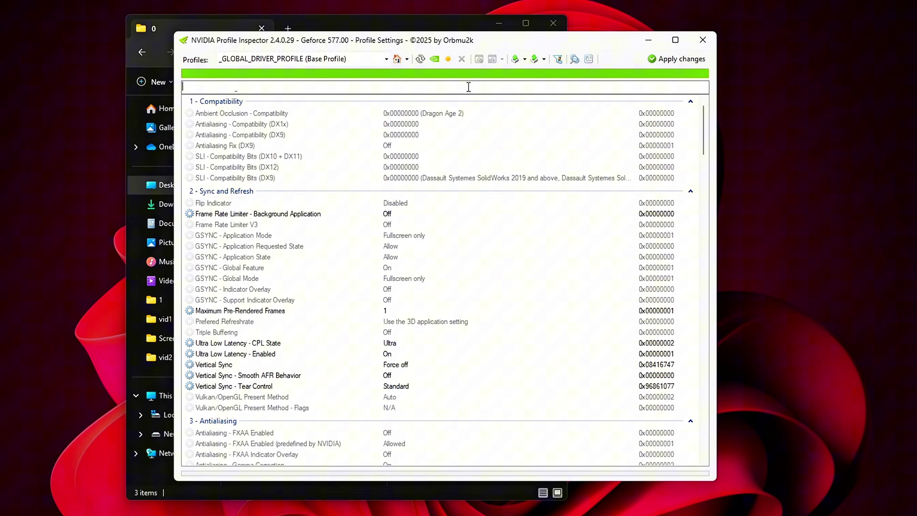
type("P")
key("BackSpace")
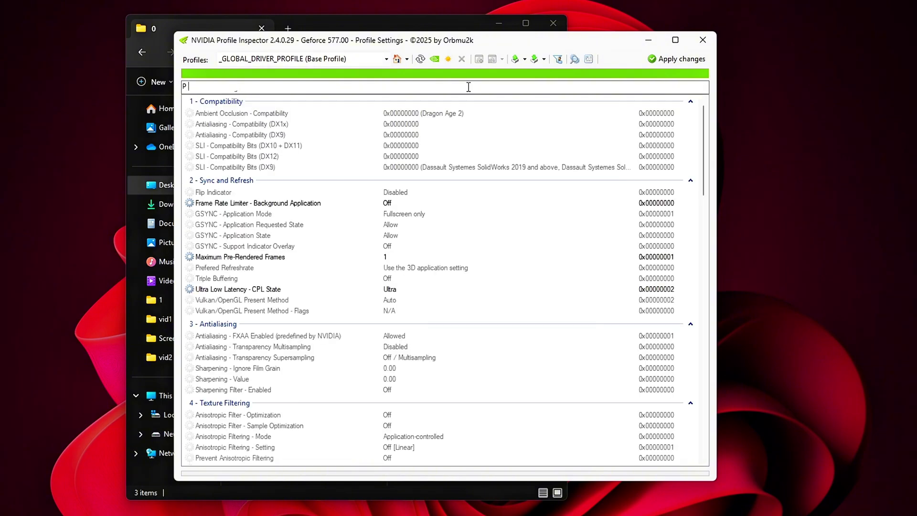
type("state")
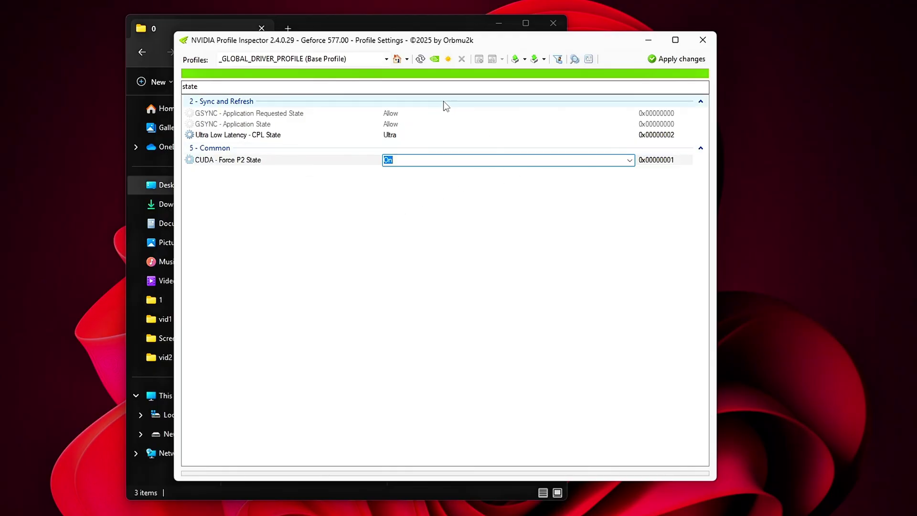
left_click(281, 59)
type("cyberpu")
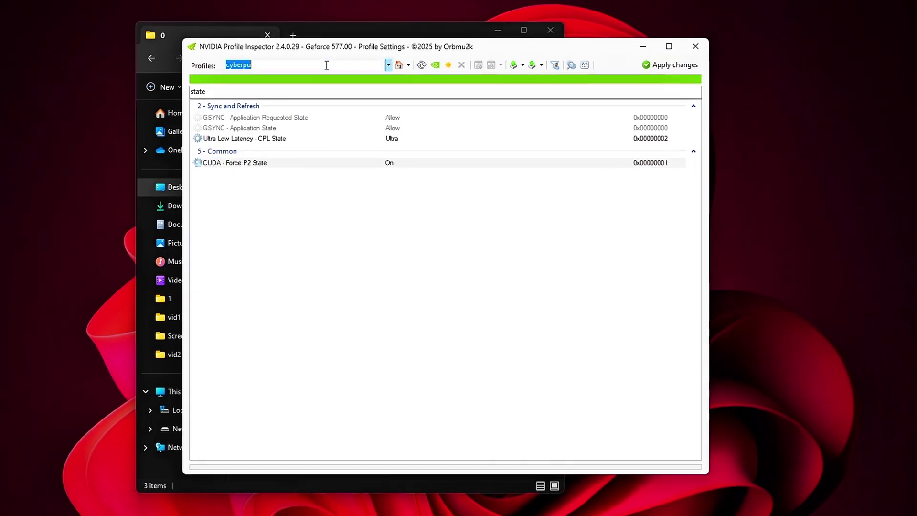
Load the Cyberpunk 2077 profile from the matching profiles list
left_click(386, 59)
key("Return")
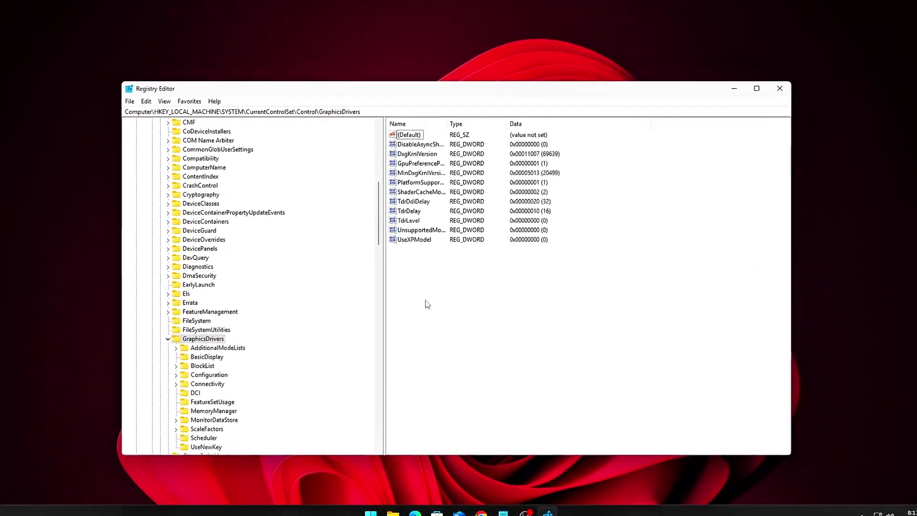
Add a new DWORD (32-bit) value named HwSchMode under GraphicsDrivers and open its editor
right_click(408, 268)
mouse_move(433, 274)
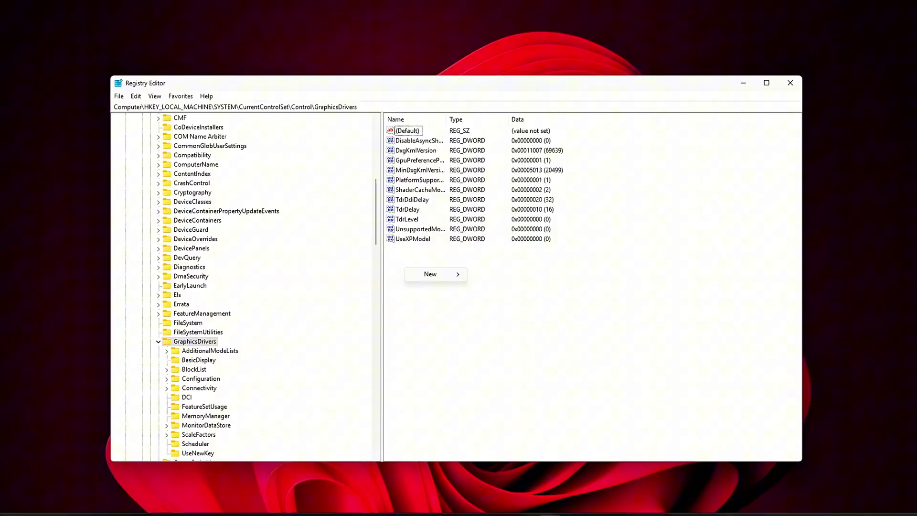
left_click(887, 191)
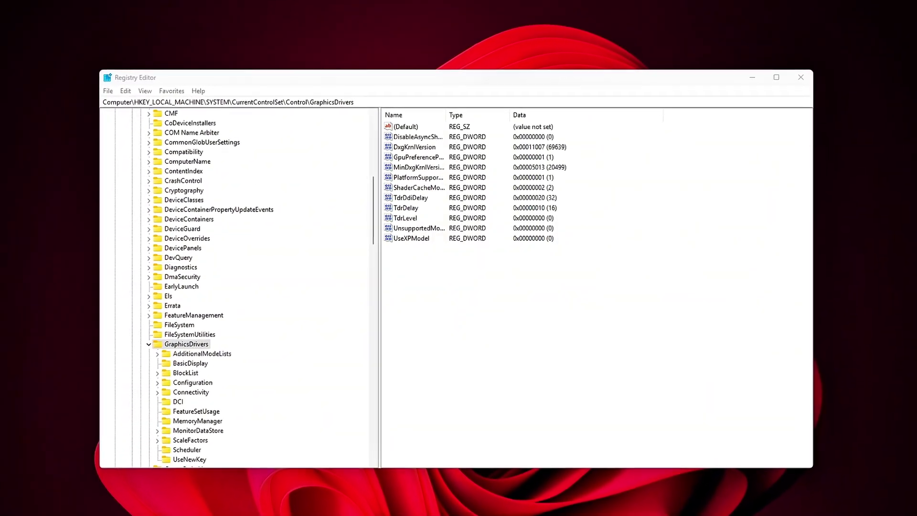
right_click(461, 317)
mouse_move(492, 320)
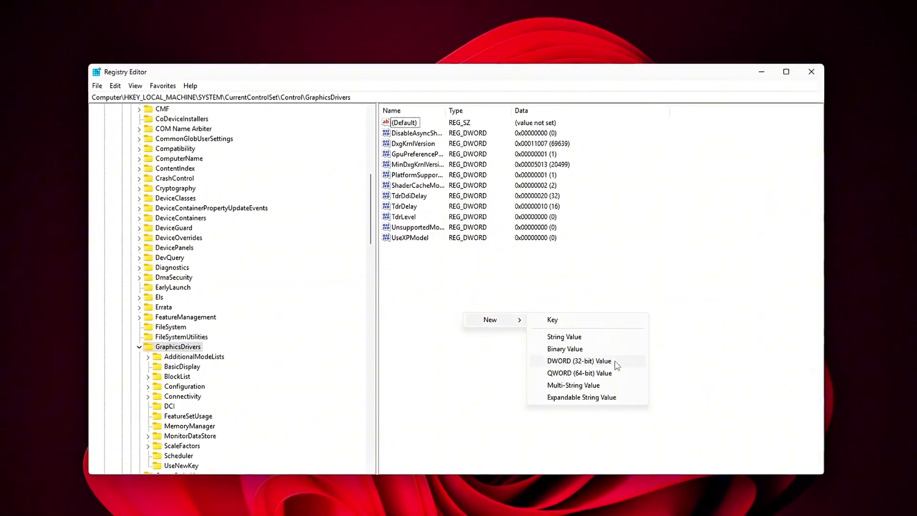
left_click(583, 366)
type("HwSchMode")
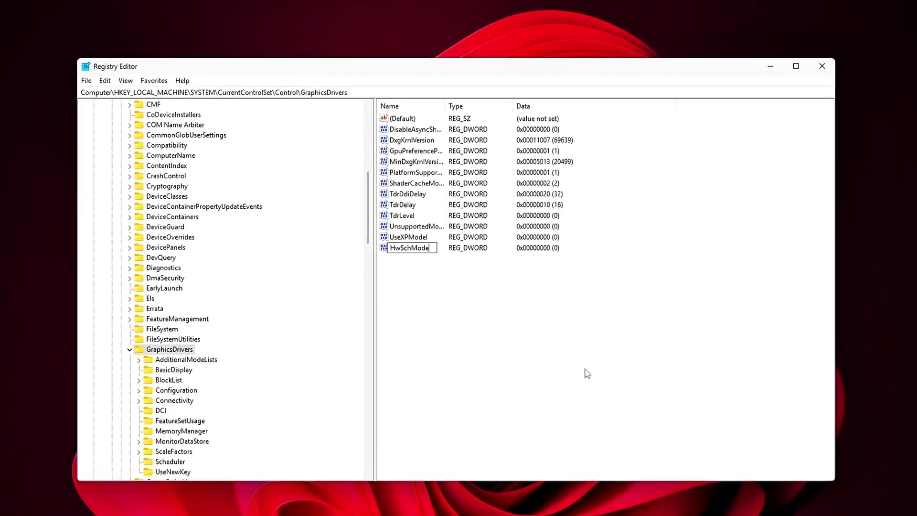
key("Return")
key("Return")
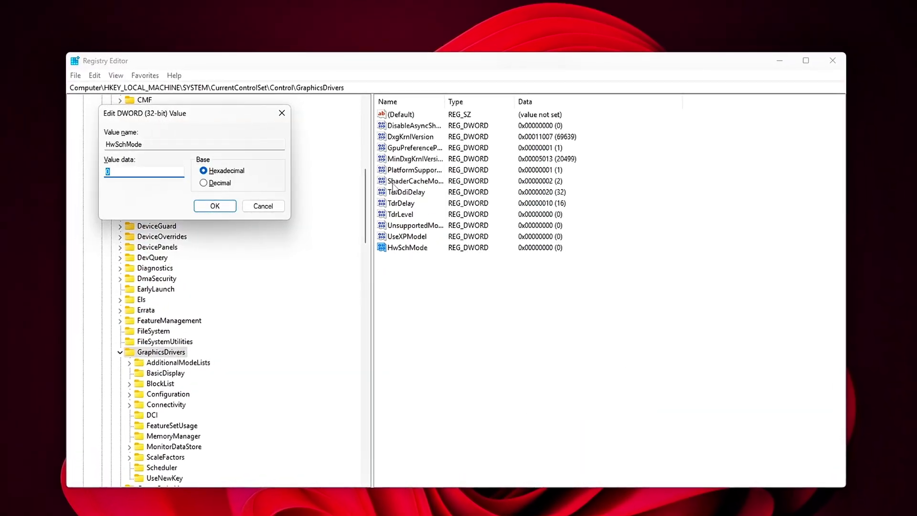
left_click_drag(231, 114, 628, 317)
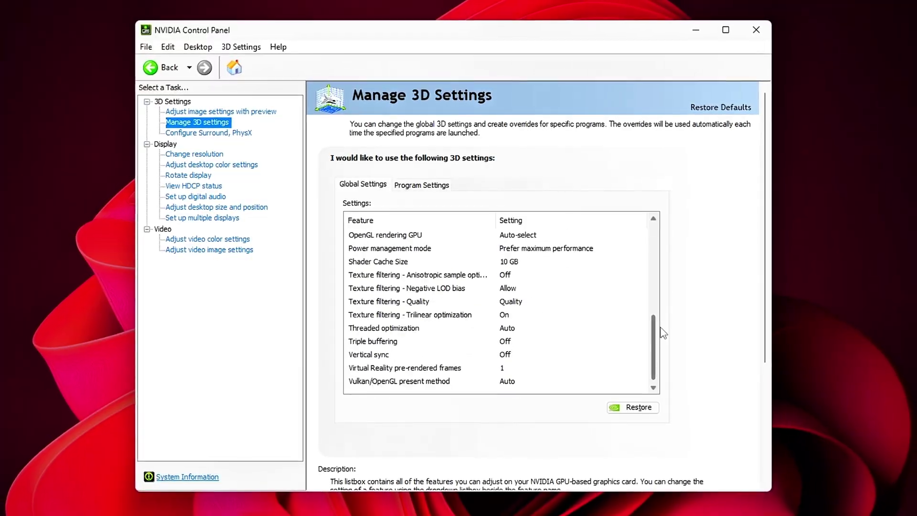
Set the global Power management mode to Prefer maximum performance in Manage 3D settings
scroll(652, 330, "up", 1)
scroll(645, 315, "up", 2)
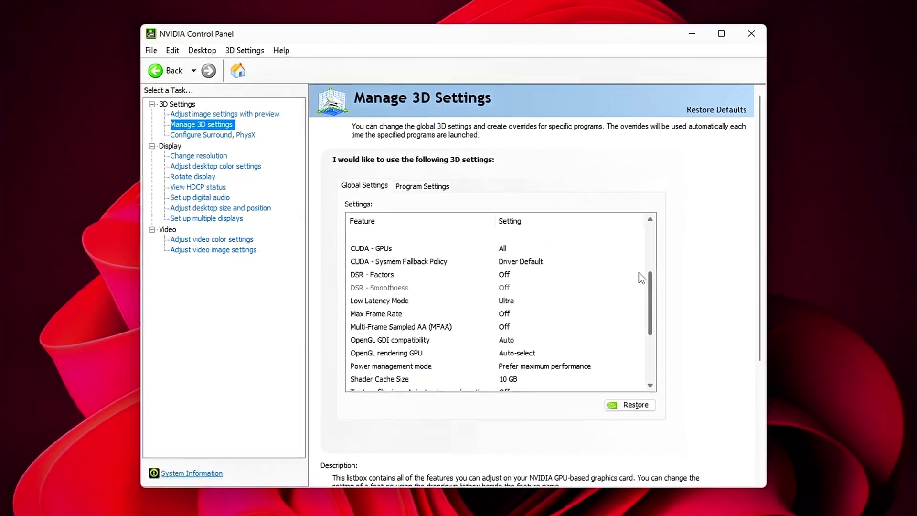
scroll(637, 267, "up", 3)
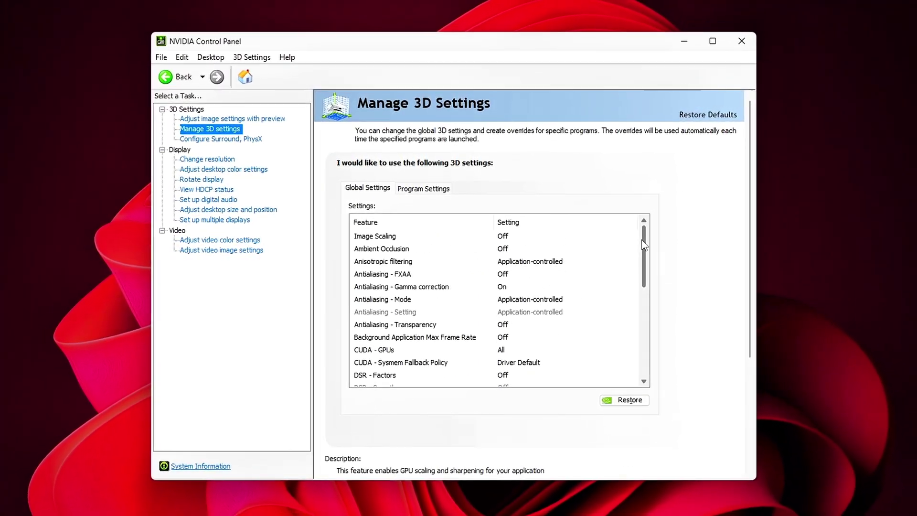
scroll(642, 253, "down", 2)
scroll(642, 258, "down", 1)
left_click_drag(641, 258, 633, 293)
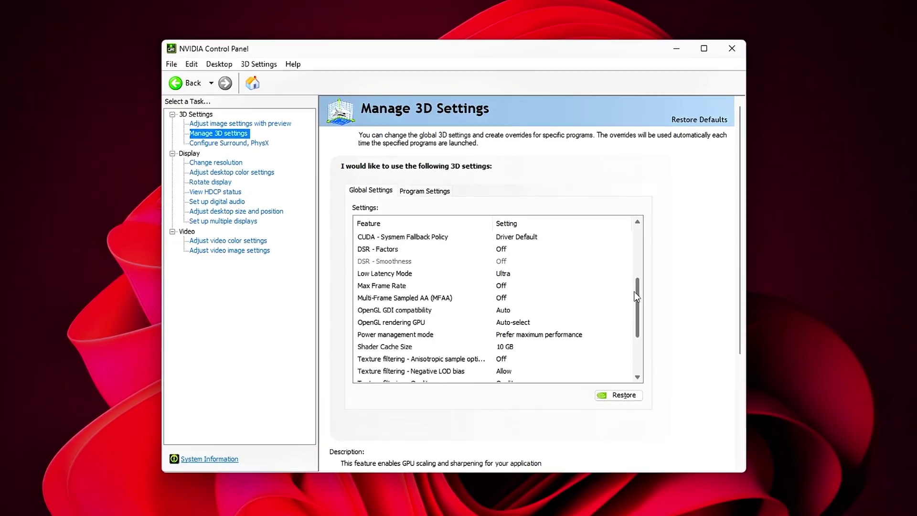
left_click(540, 332)
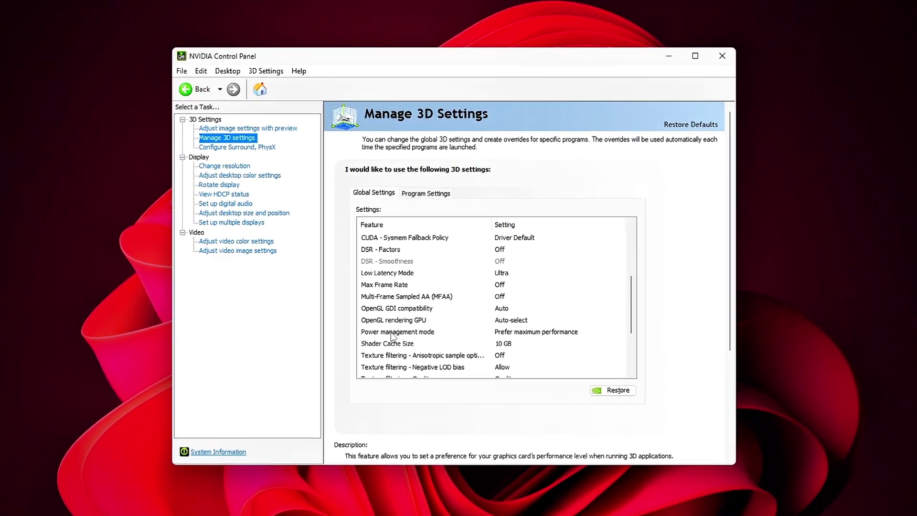
left_click(536, 330)
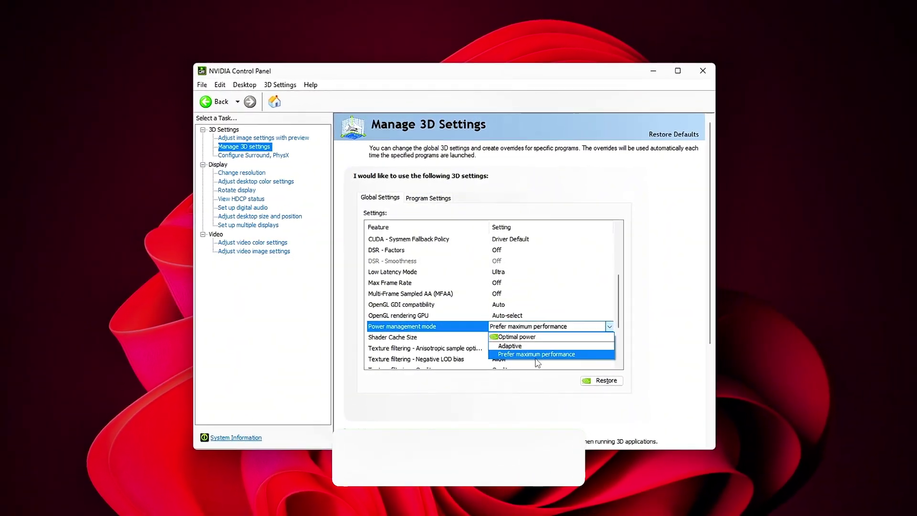
left_click(569, 354)
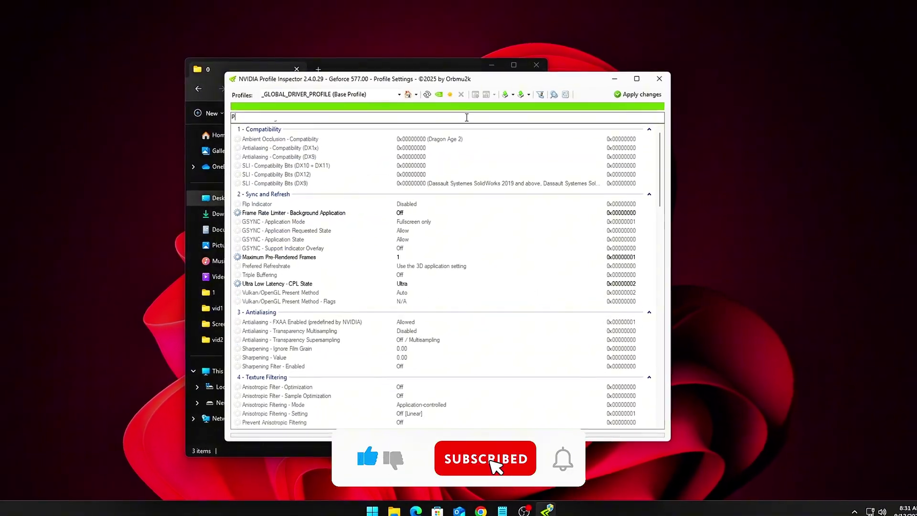
Filter base profile settings to 'state' and open the CUDA - Force P2 State choices
type("P")
key("BackSpace")
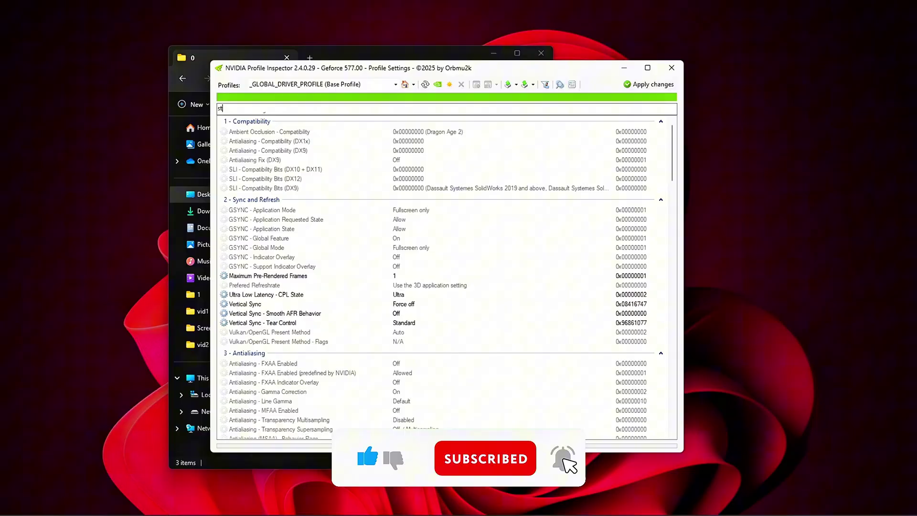
type("state")
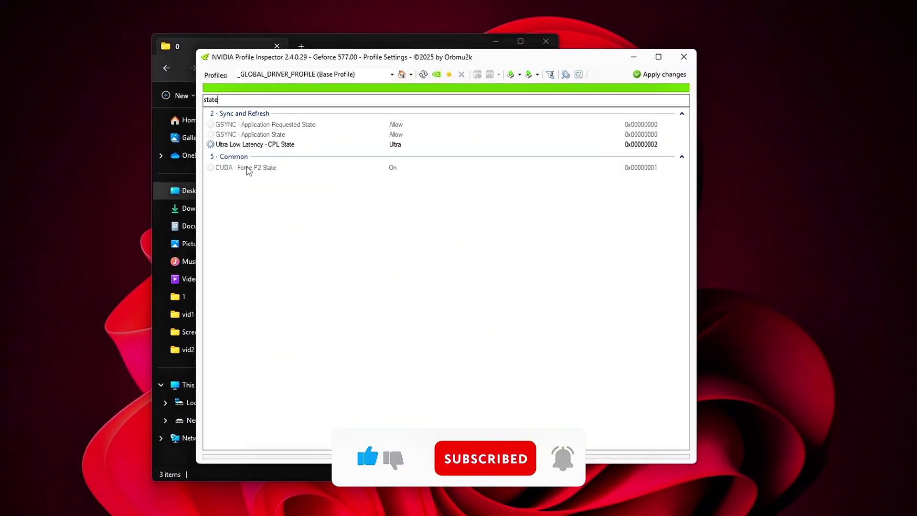
left_click(258, 168)
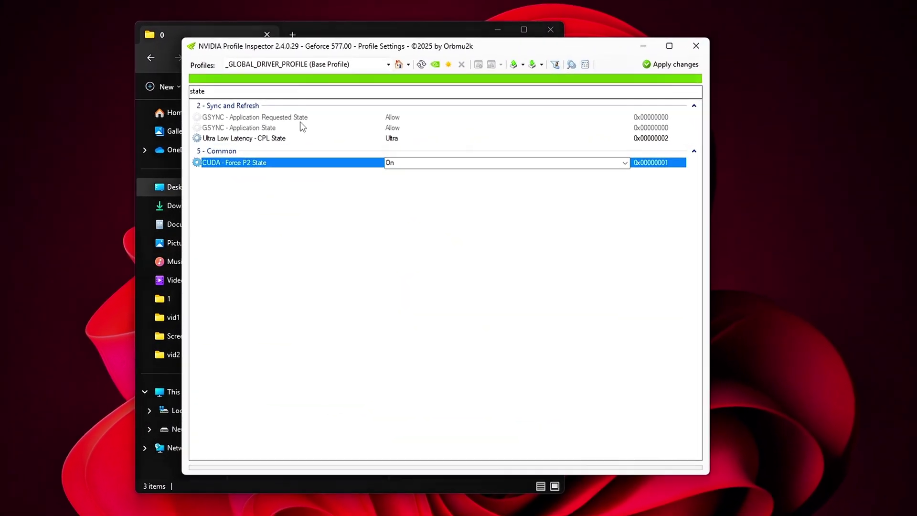
left_click(622, 163)
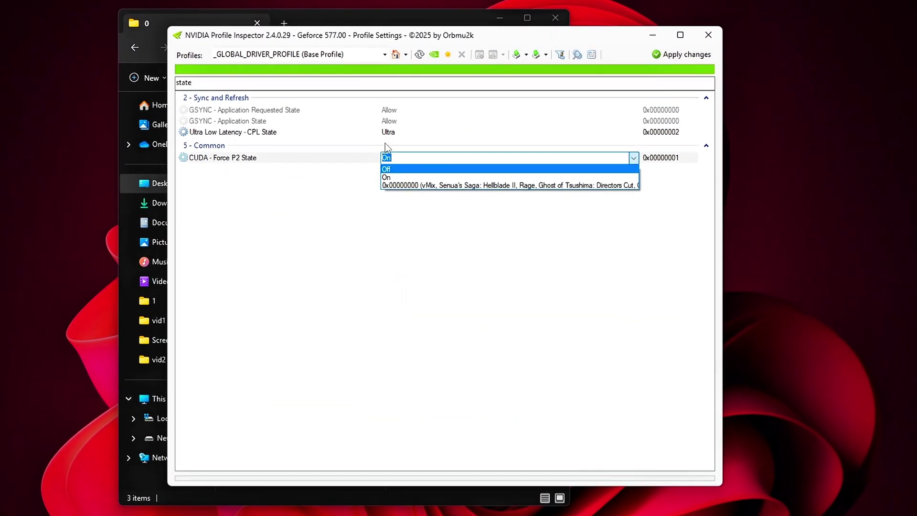